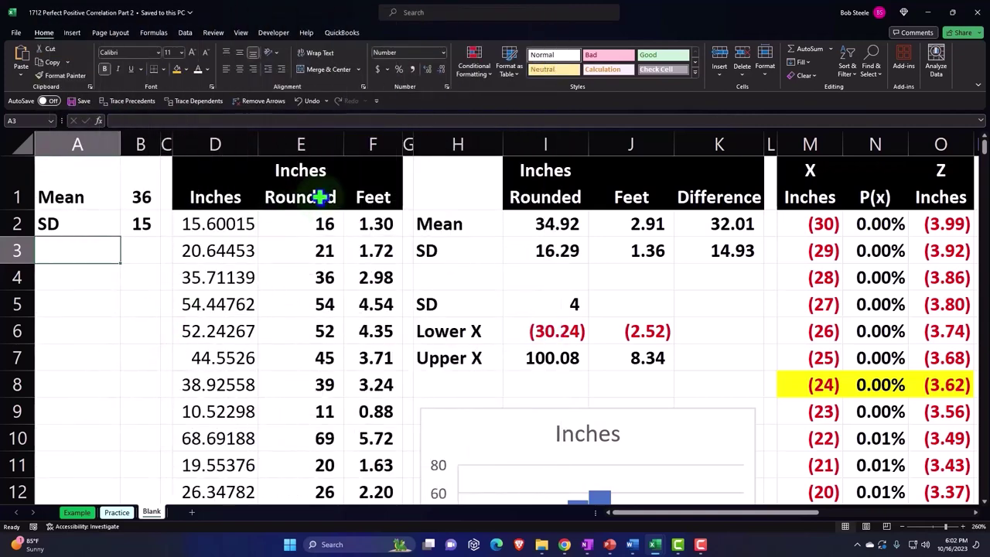
Review the Inches Rounded heading, the E2 rounding formula and the F2 feet conversion formula
click(319, 197)
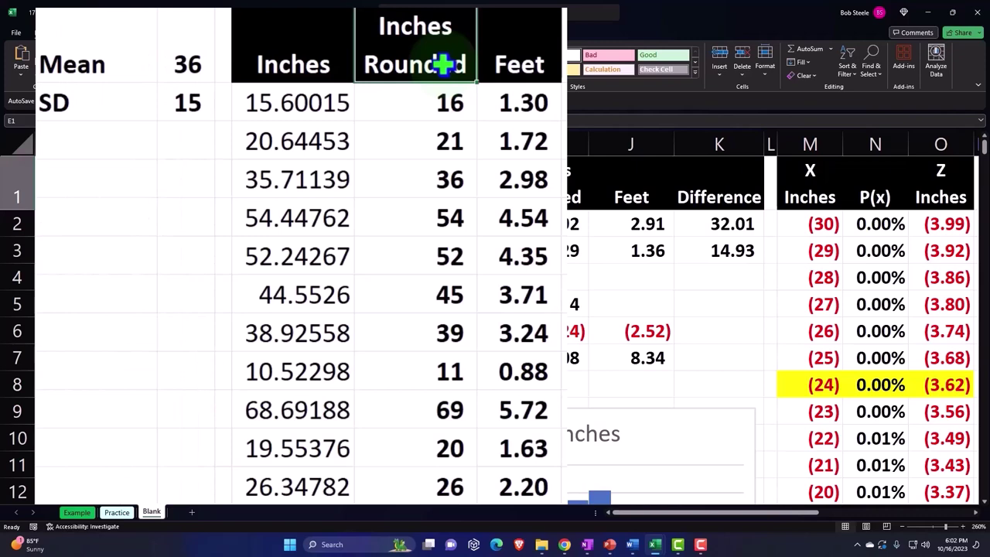
click(452, 114)
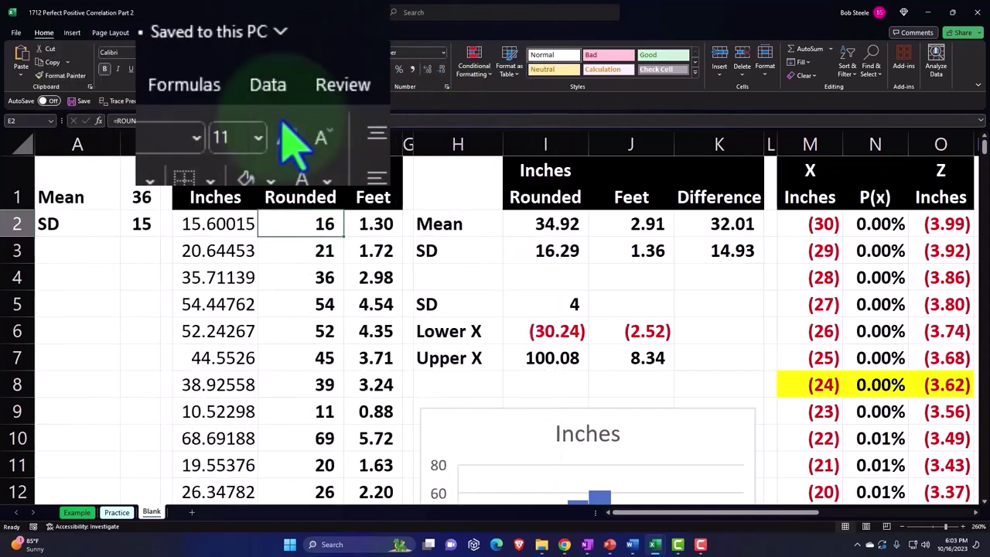
click(186, 32)
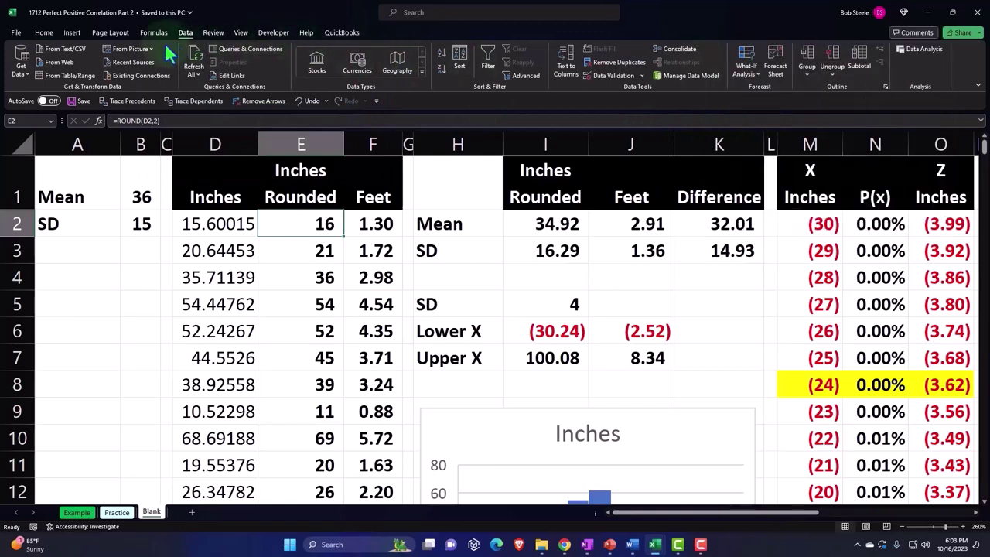
click(49, 33)
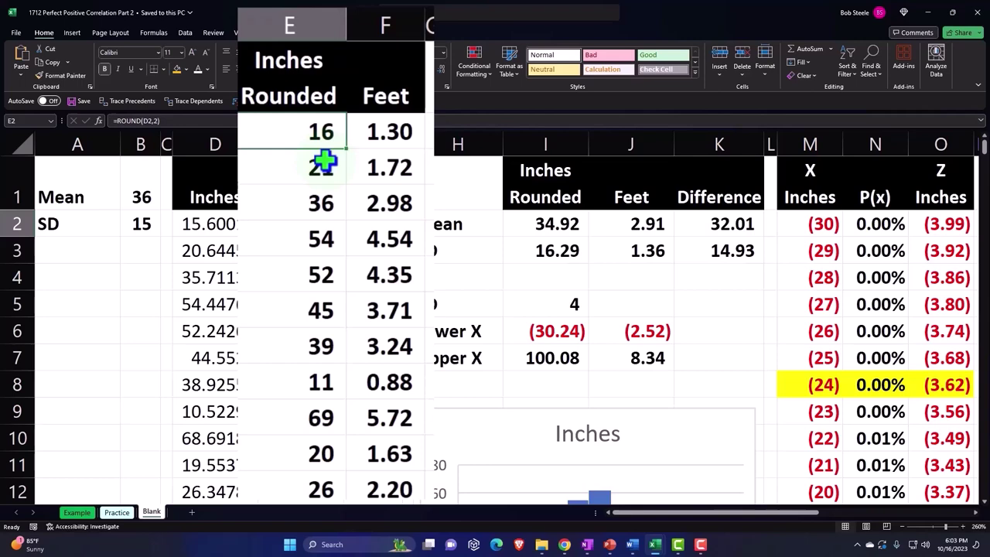
click(375, 133)
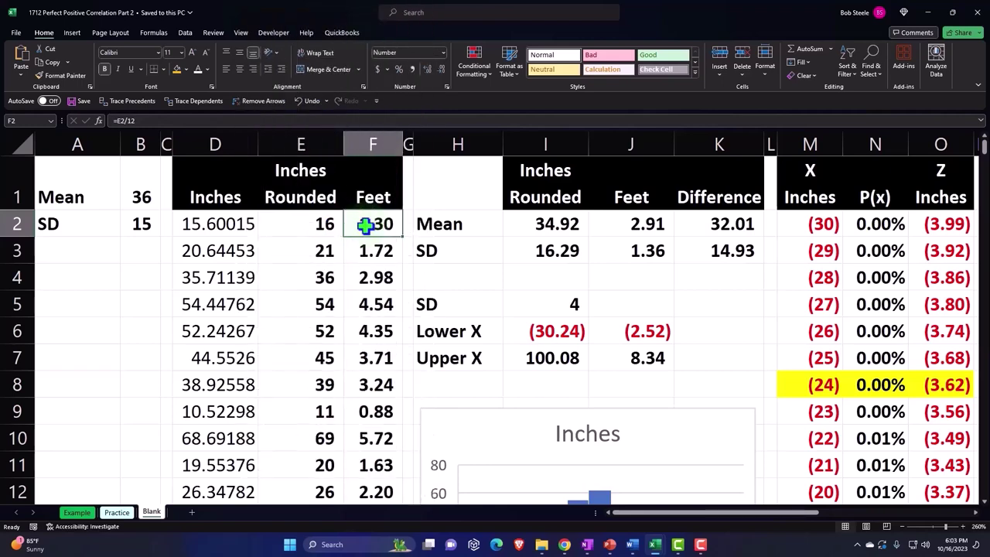
Check the summary statistics: Inches Rounded mean and SD, Feet SD, and Difference mean
key(Right)
key(Right)
key(Right)
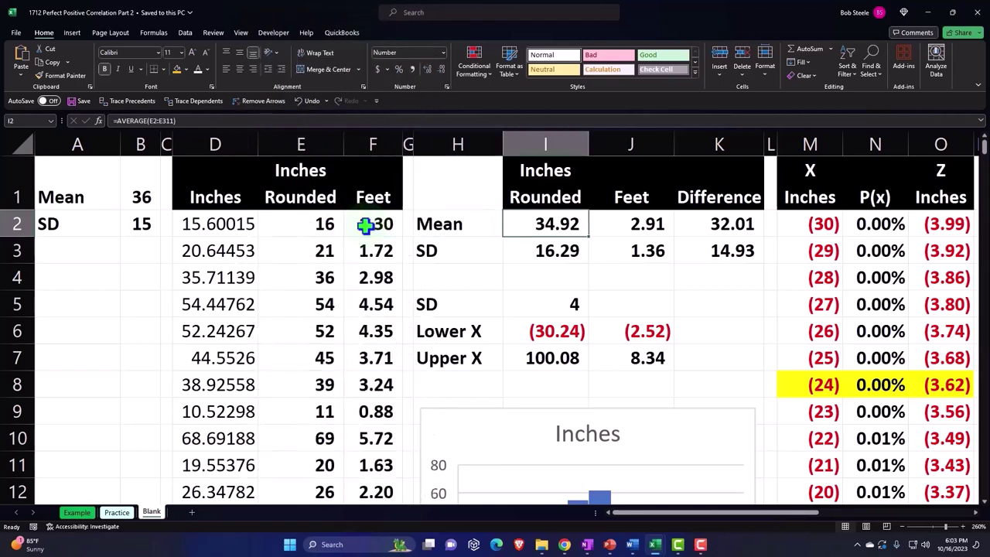
click(545, 251)
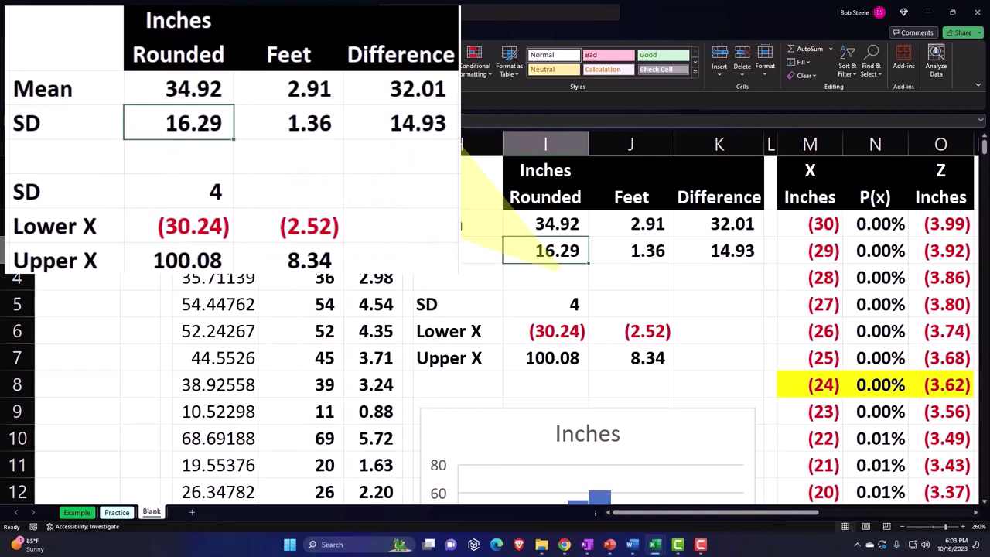
key(Right)
key(Right)
key(Up)
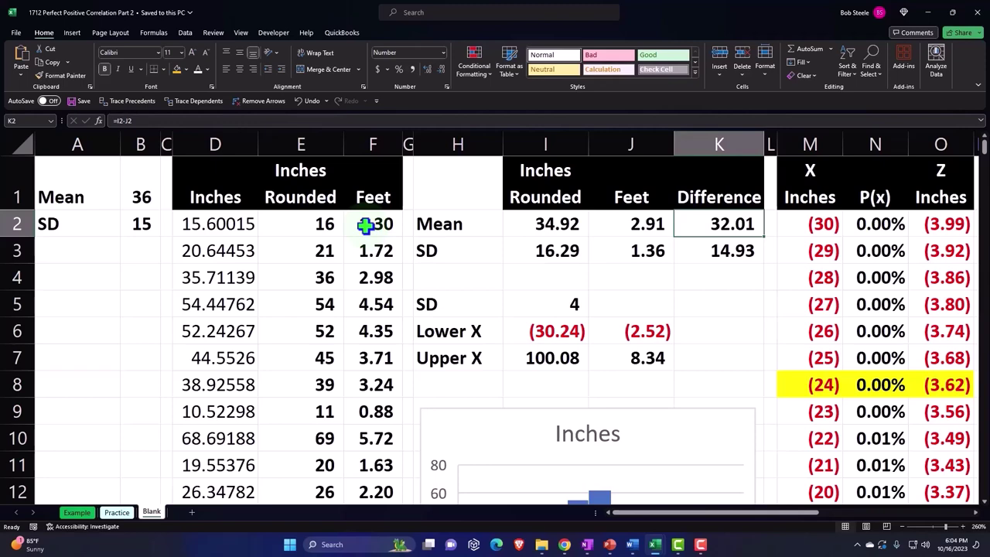
Drag the Feet histogram's bottom edge down twice to make the chart taller
scroll(453, 323, down, 3)
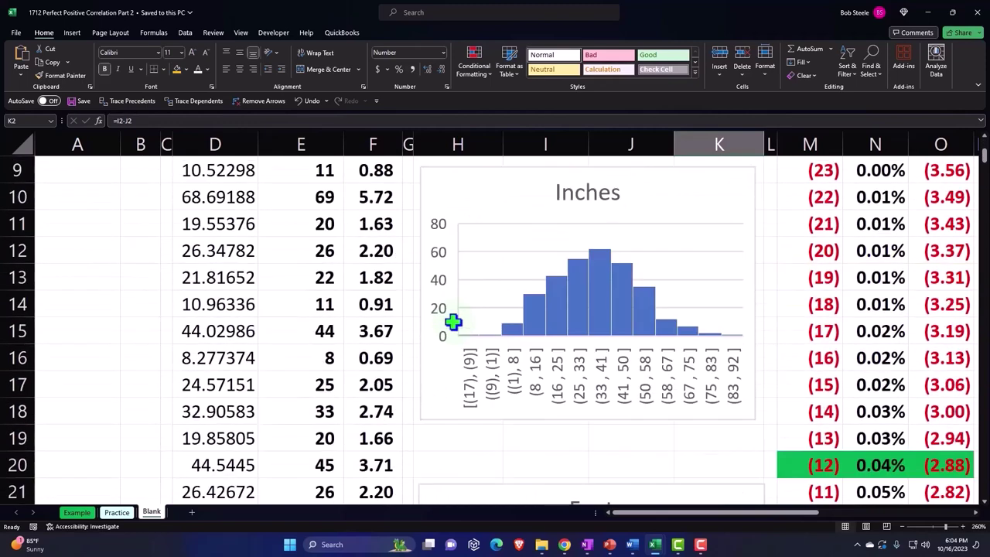
click(478, 195)
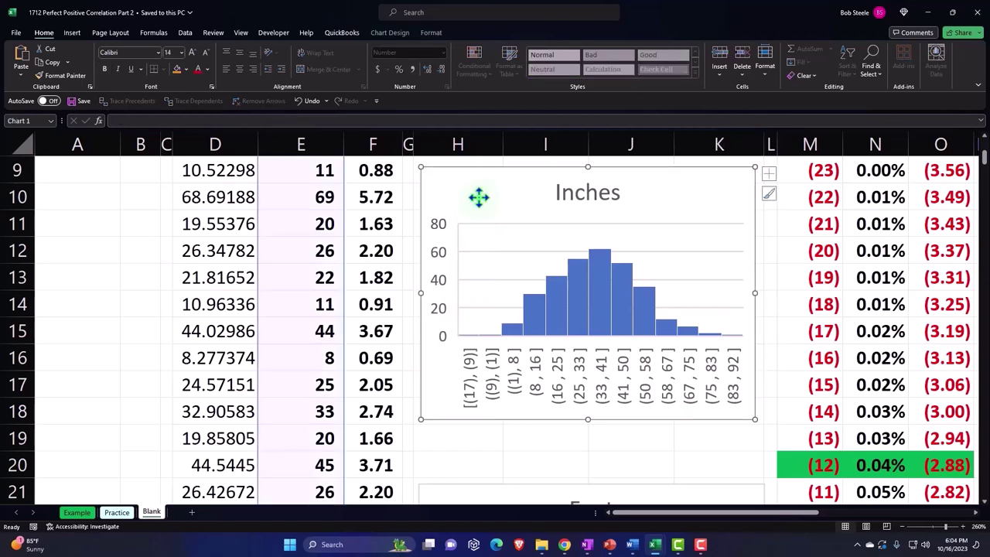
scroll(478, 197, down, 2)
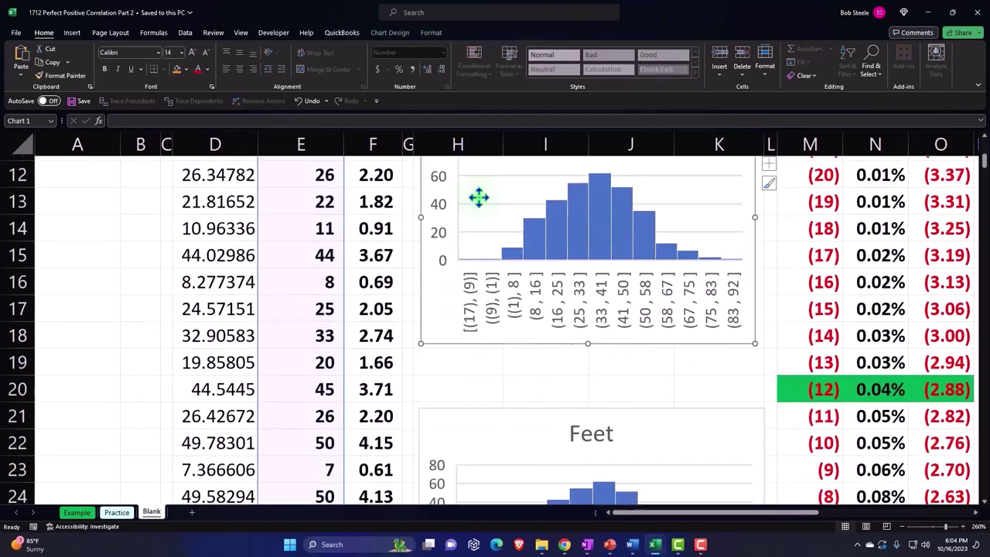
click(495, 334)
scroll(495, 334, down, 2)
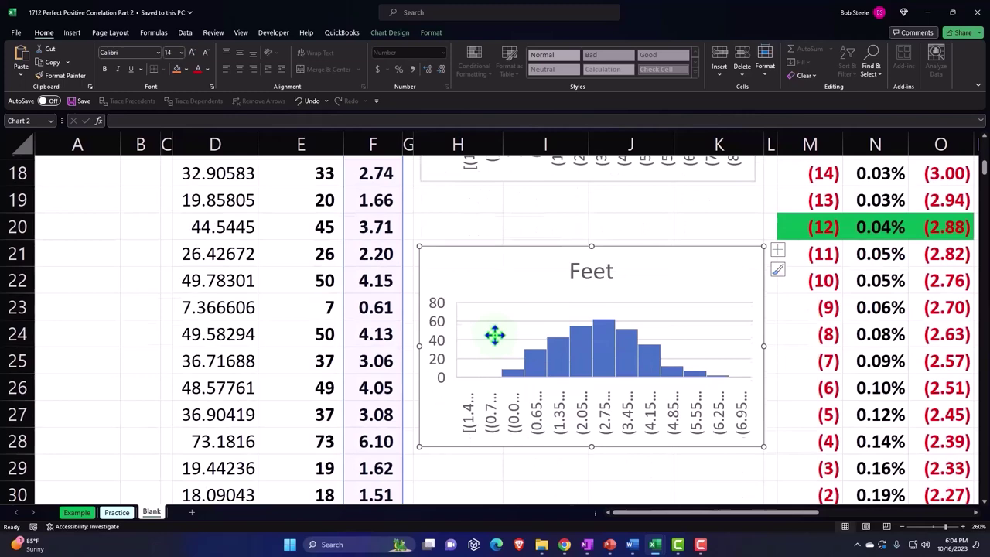
drag(589, 362, 589, 405)
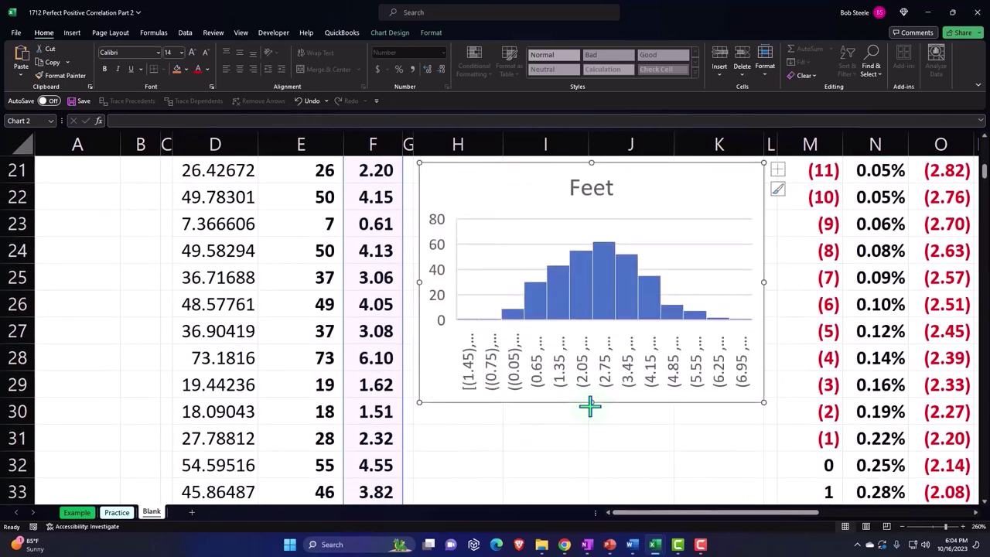
drag(590, 404, 592, 411)
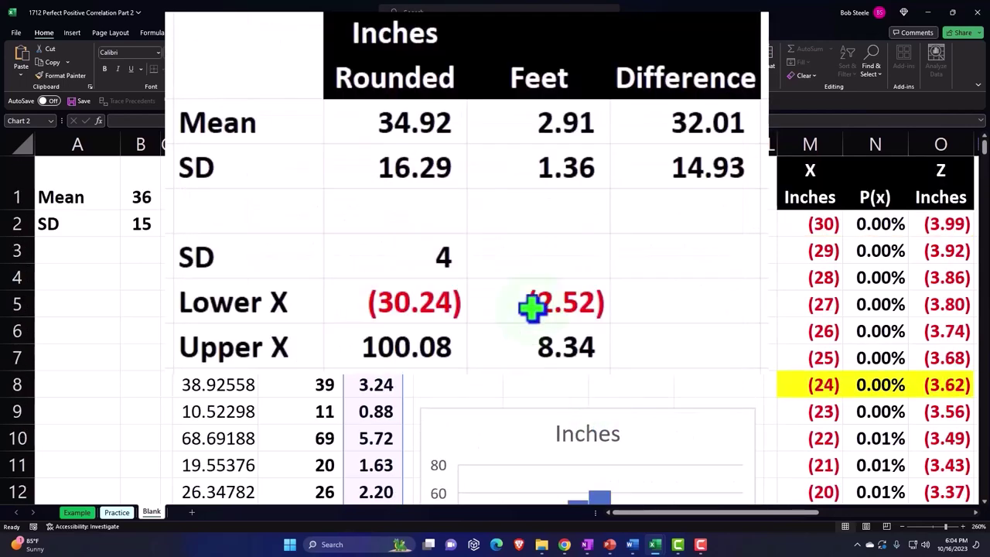
click(562, 230)
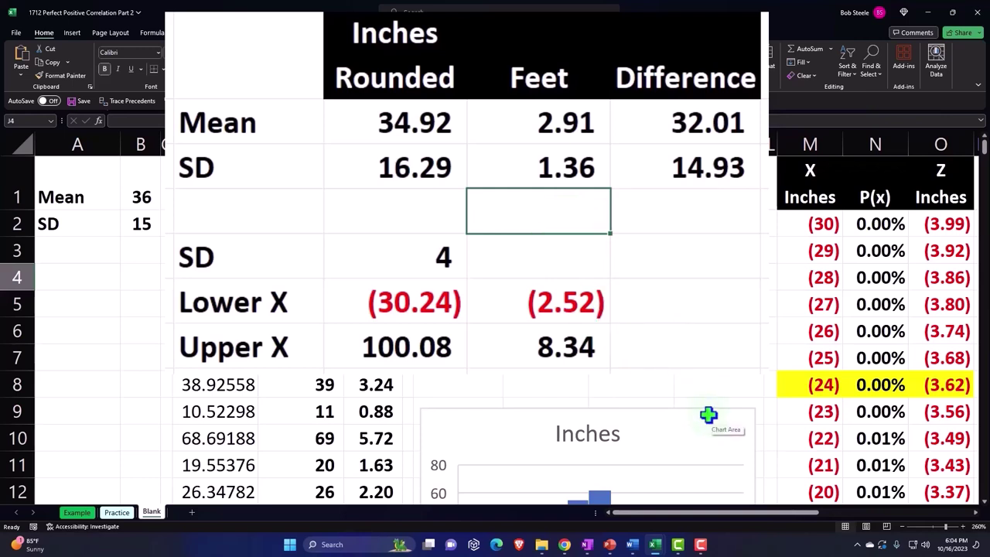
click(678, 279)
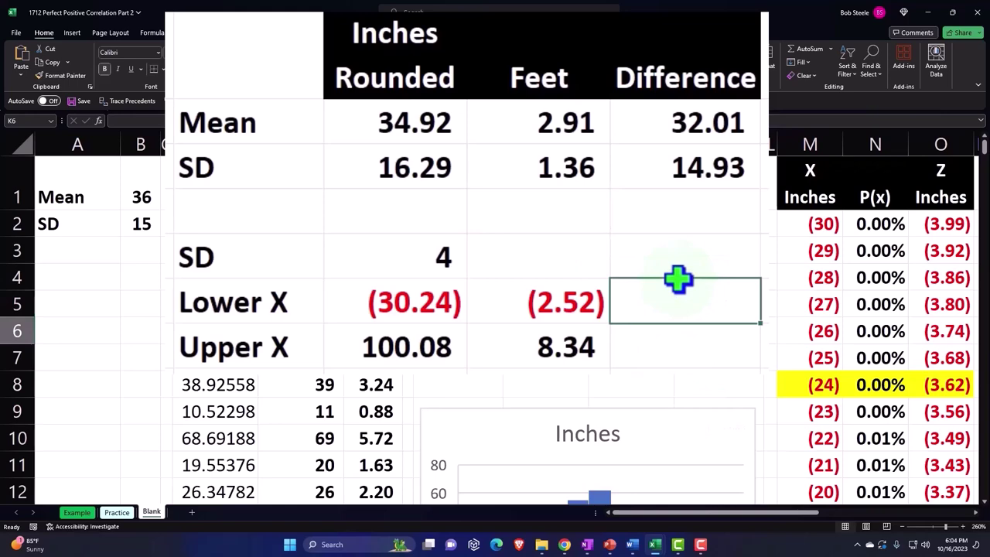
key(Right)
key(Right)
key(Right)
key(Right)
key(Right)
key(Right)
key(Right)
key(Right)
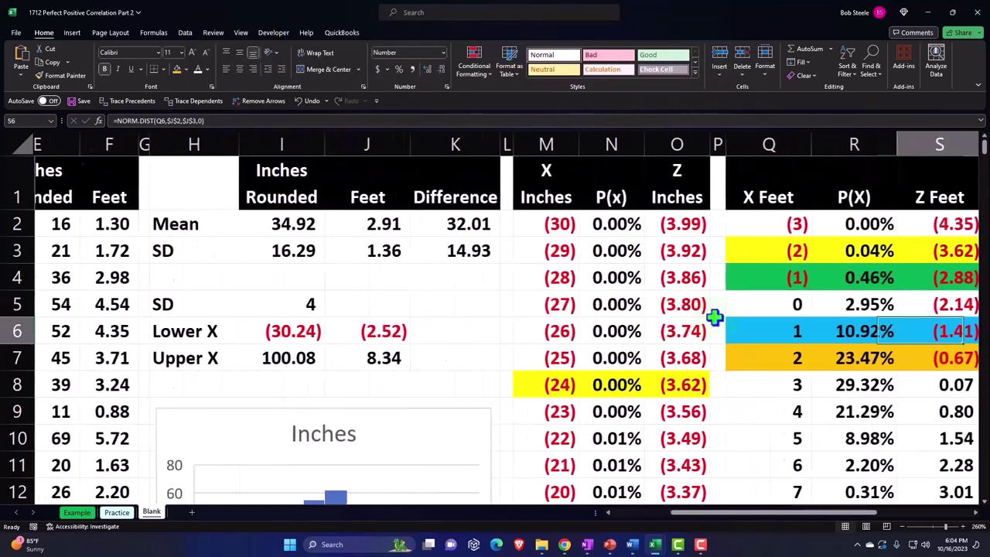
key(Right)
key(Right)
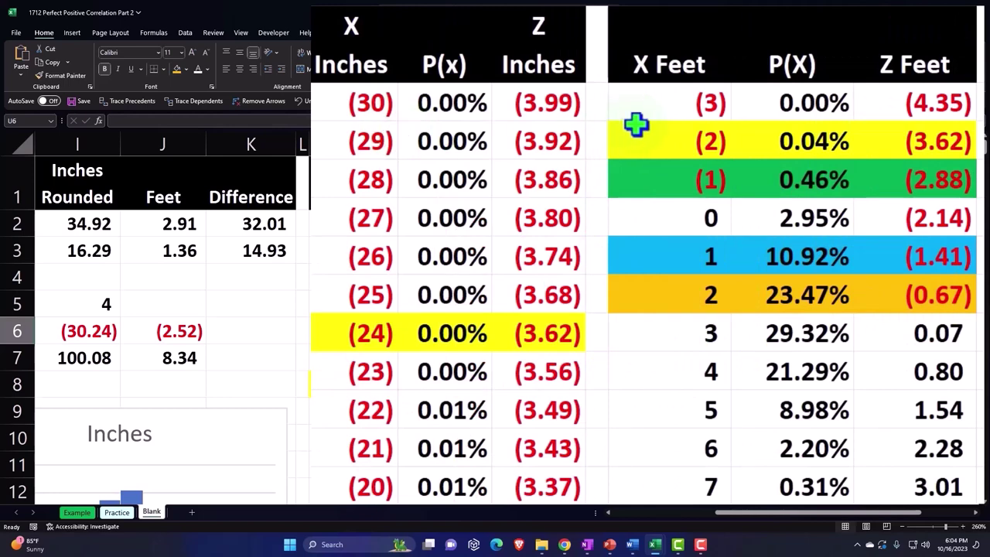
click(557, 66)
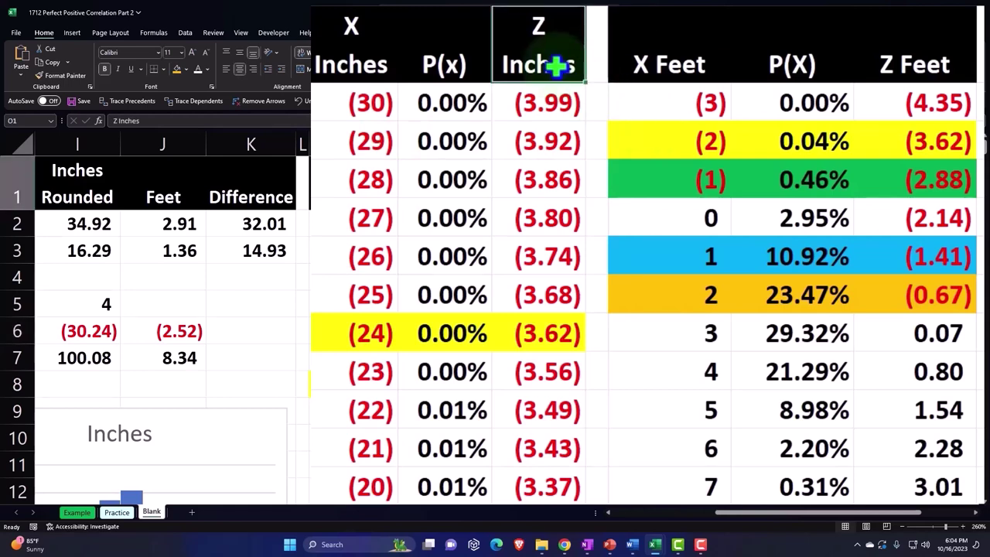
click(926, 297)
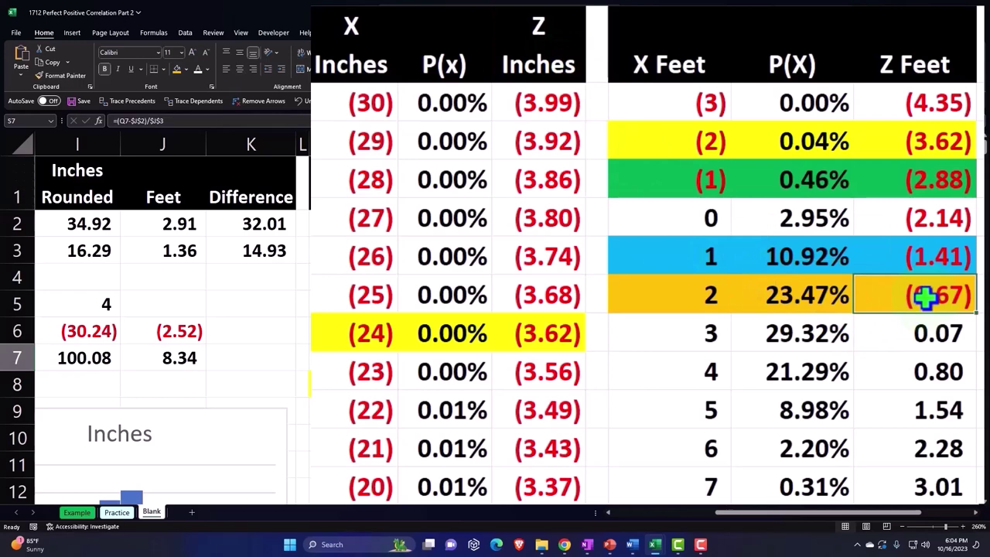
click(931, 256)
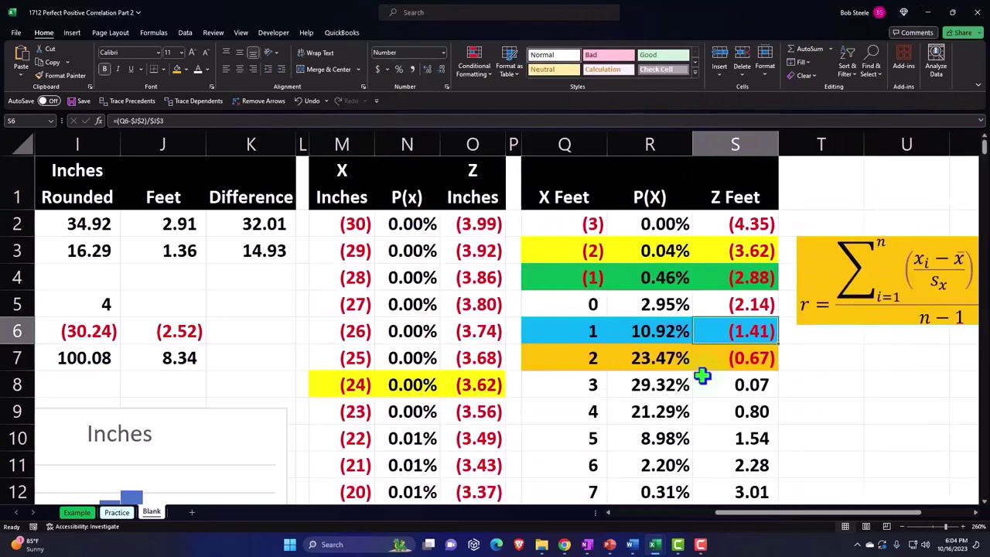
scroll(700, 376, down, 3)
scroll(700, 376, up, 3)
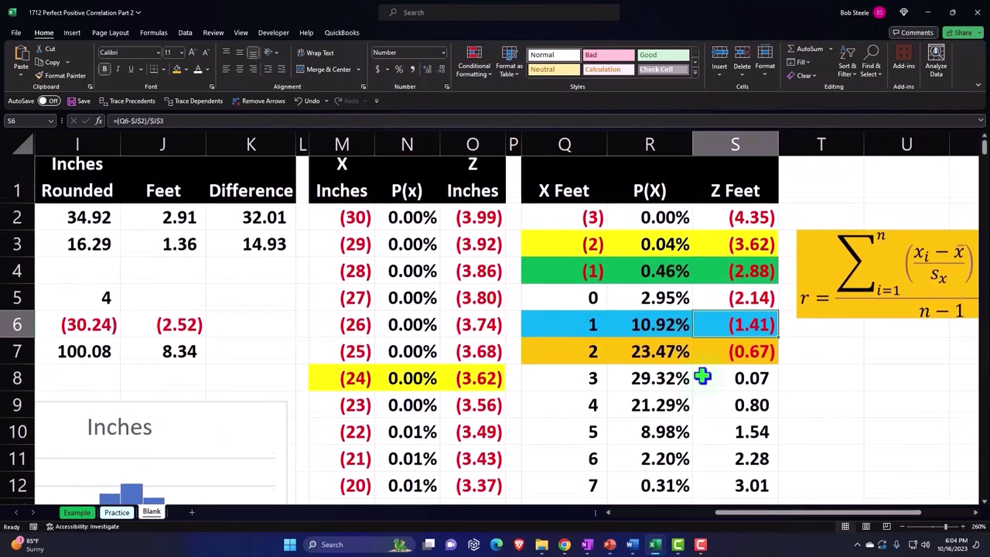
scroll(725, 357, down, 8)
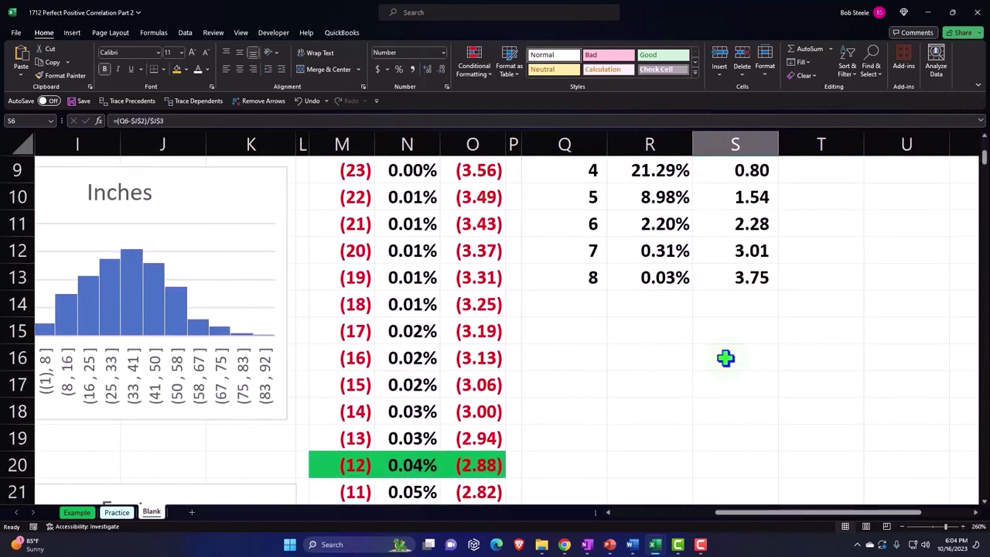
scroll(725, 357, down, 5)
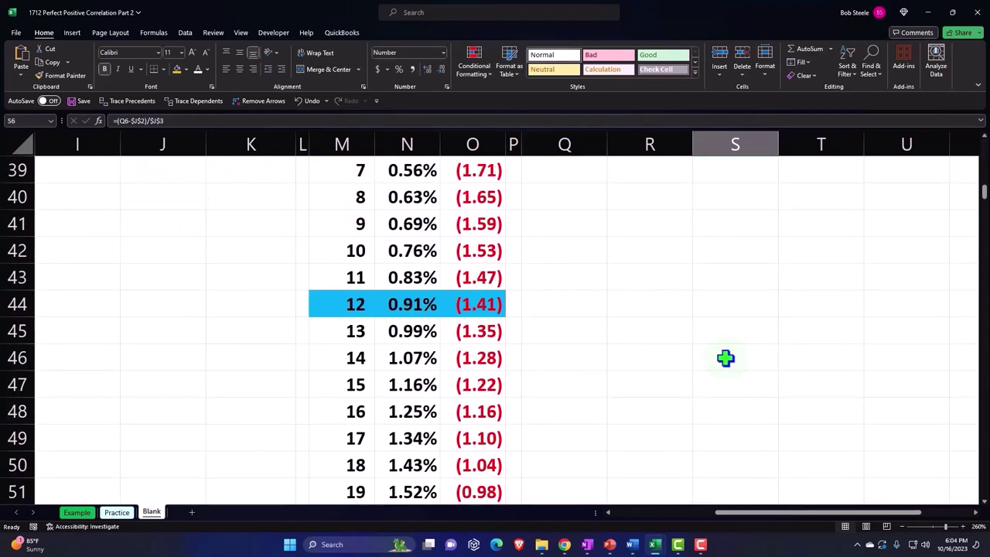
click(484, 307)
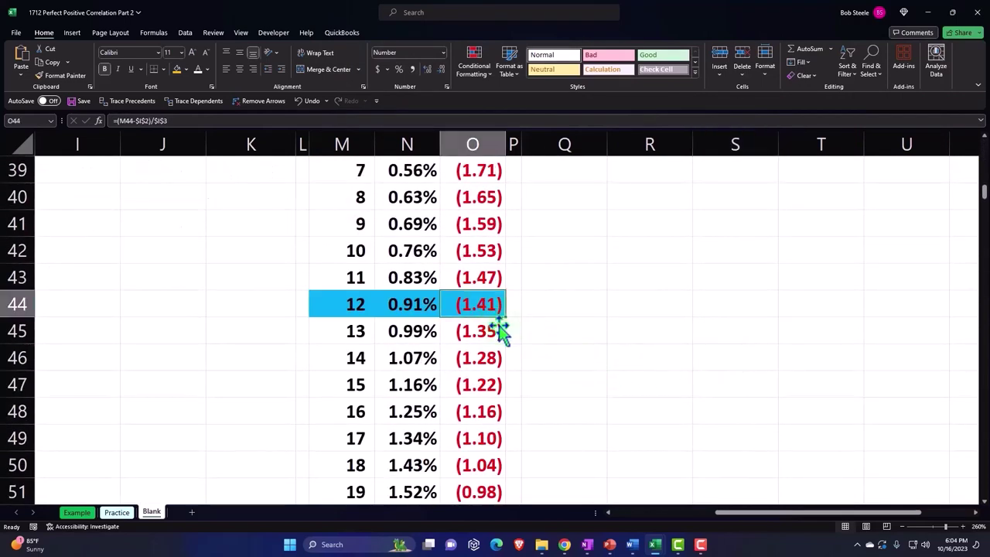
scroll(576, 370, up, 11)
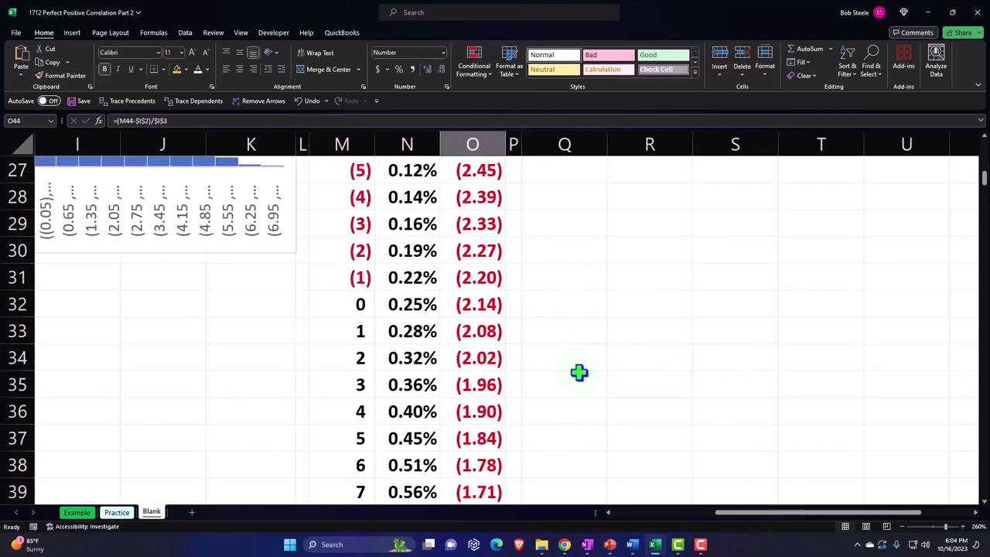
scroll(607, 354, up, 2)
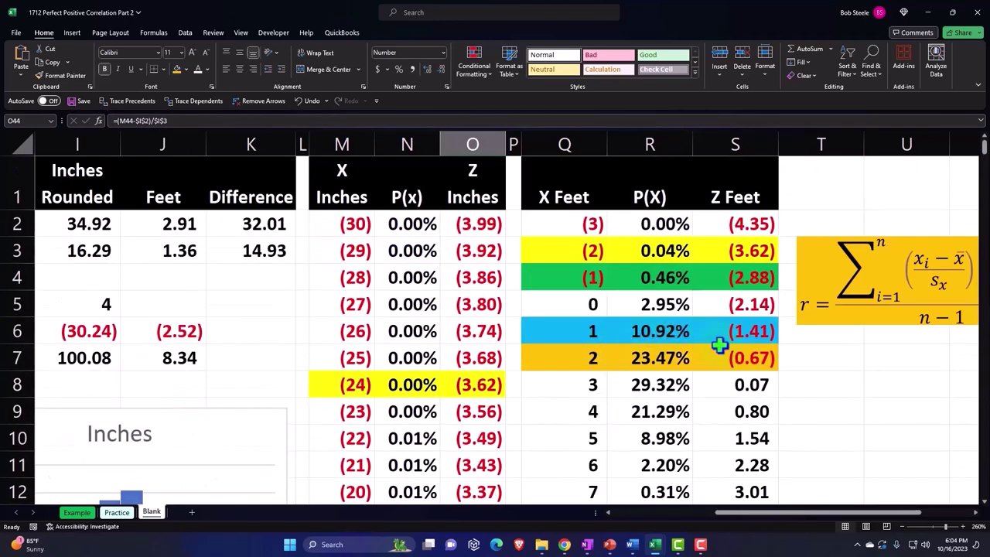
click(751, 362)
scroll(628, 431, down, 10)
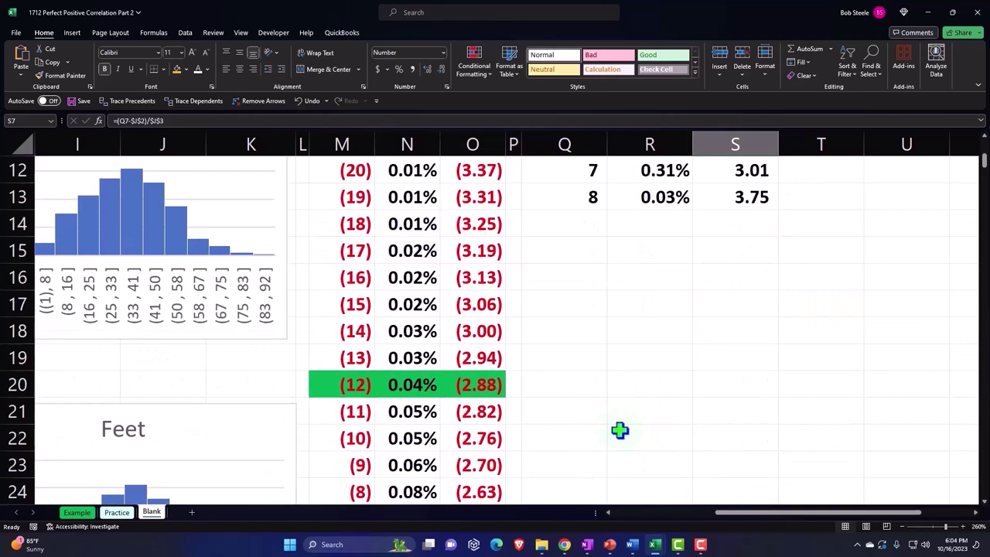
scroll(613, 430, down, 6)
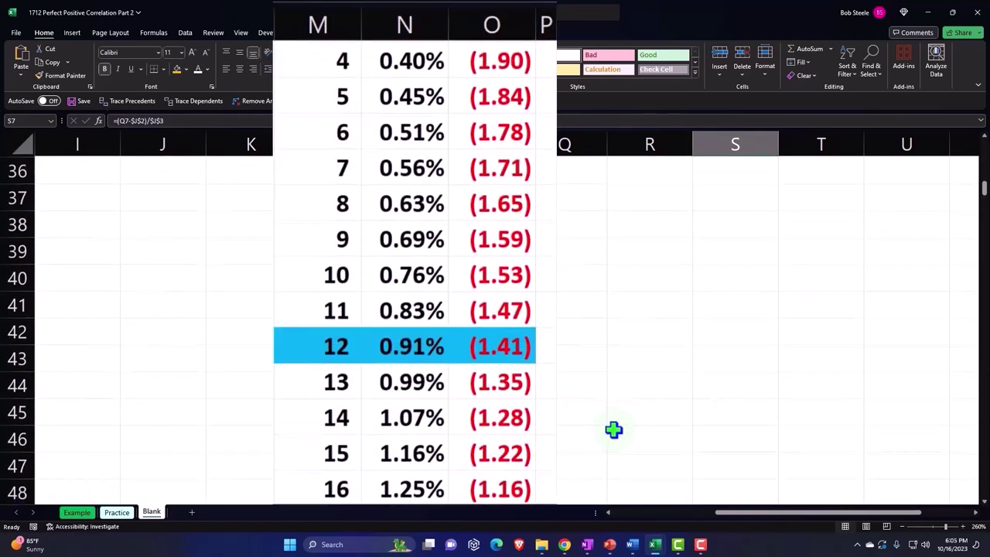
click(519, 352)
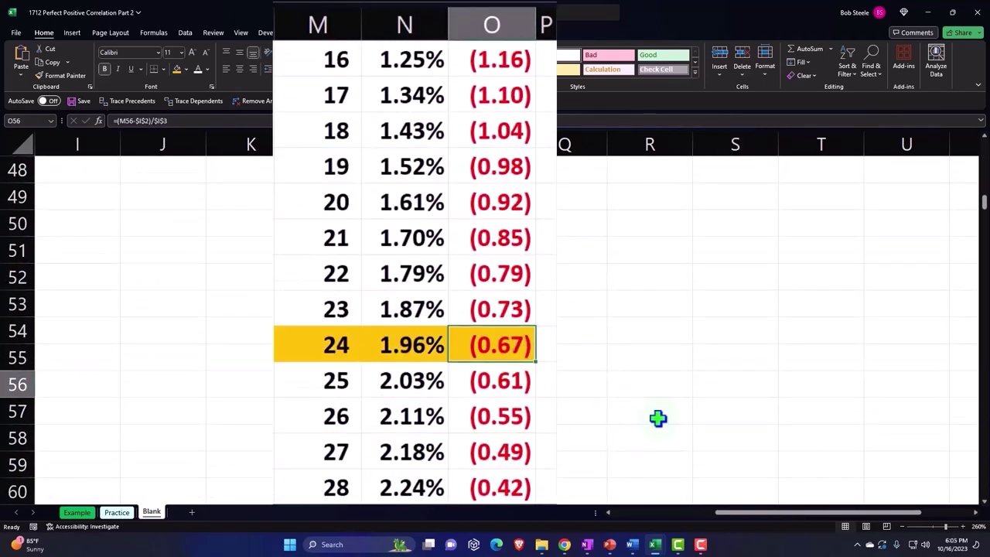
scroll(658, 418, up, 14)
scroll(657, 419, up, 2)
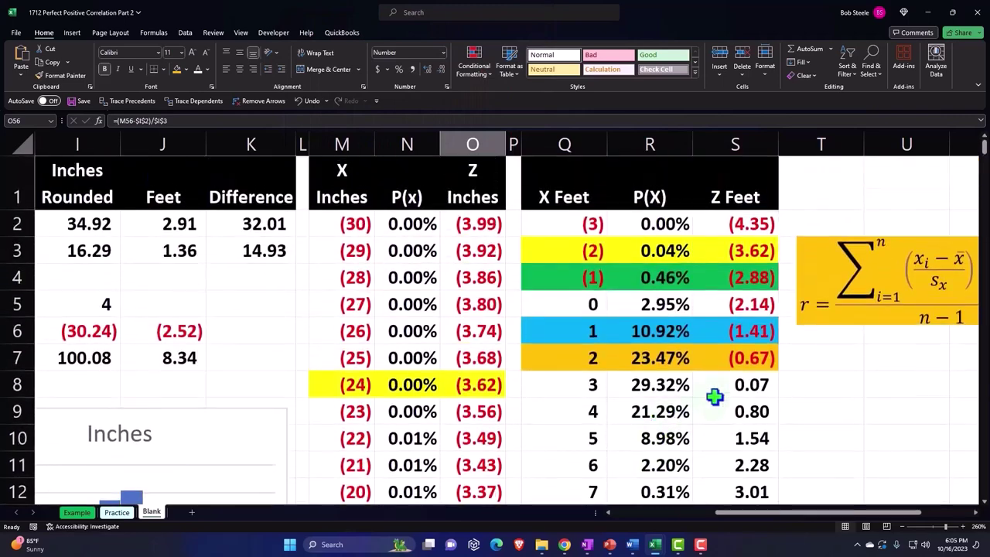
click(740, 364)
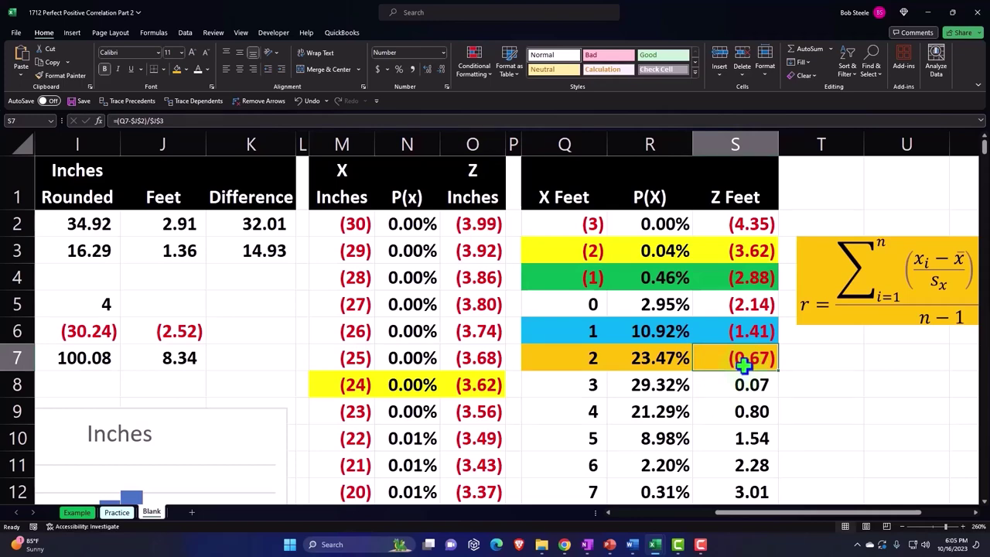
drag(778, 513, 819, 513)
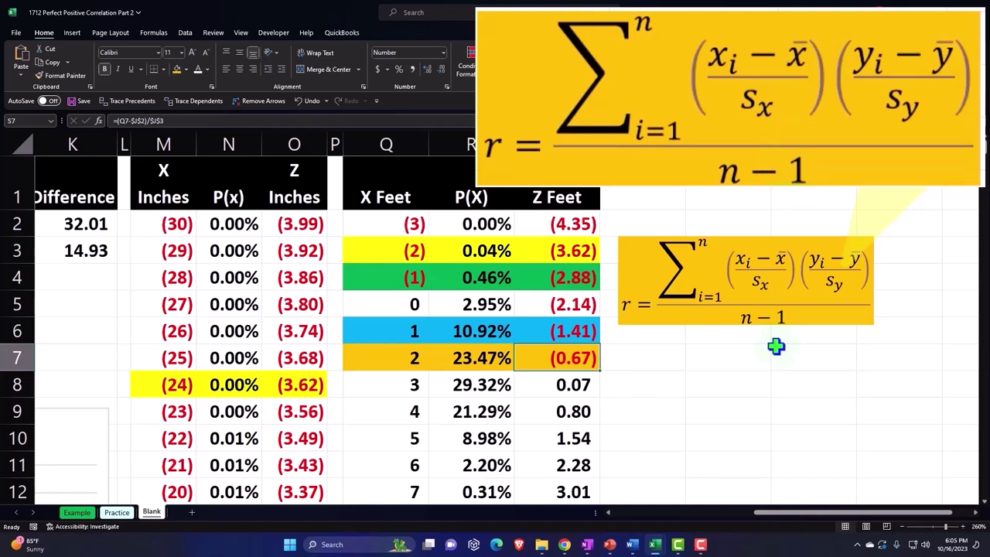
click(776, 358)
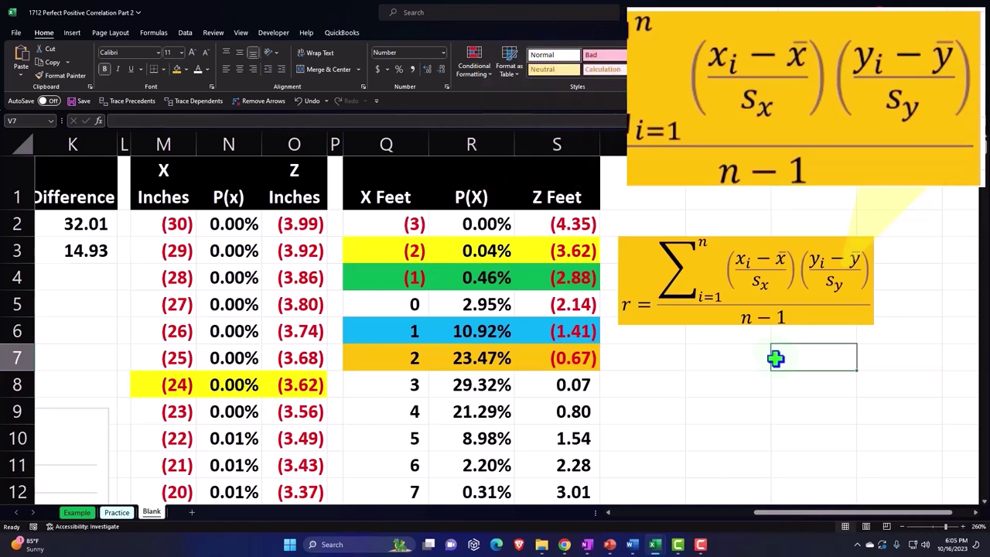
Widen column T to fit the formula image and copy columns E and F
drag(686, 142, 885, 165)
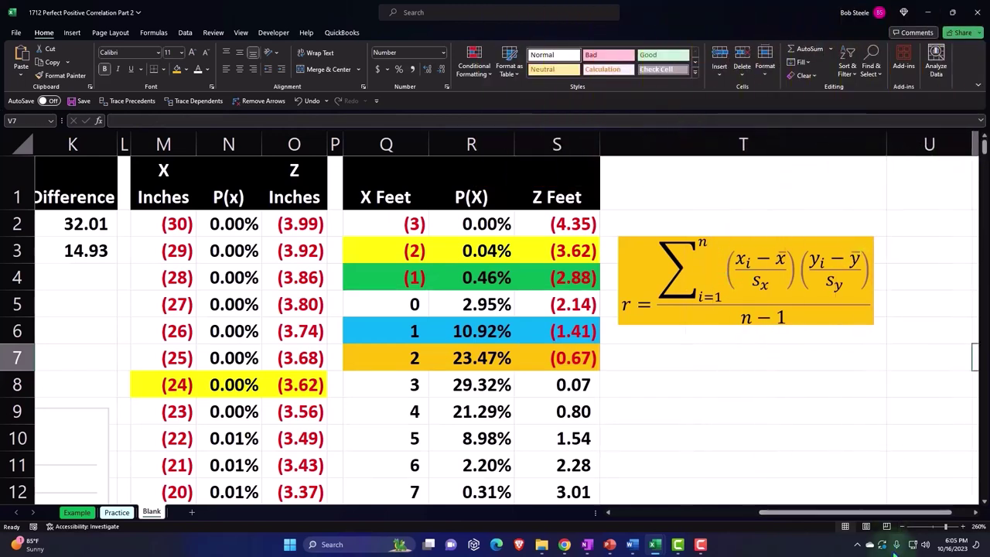
drag(872, 512, 719, 531)
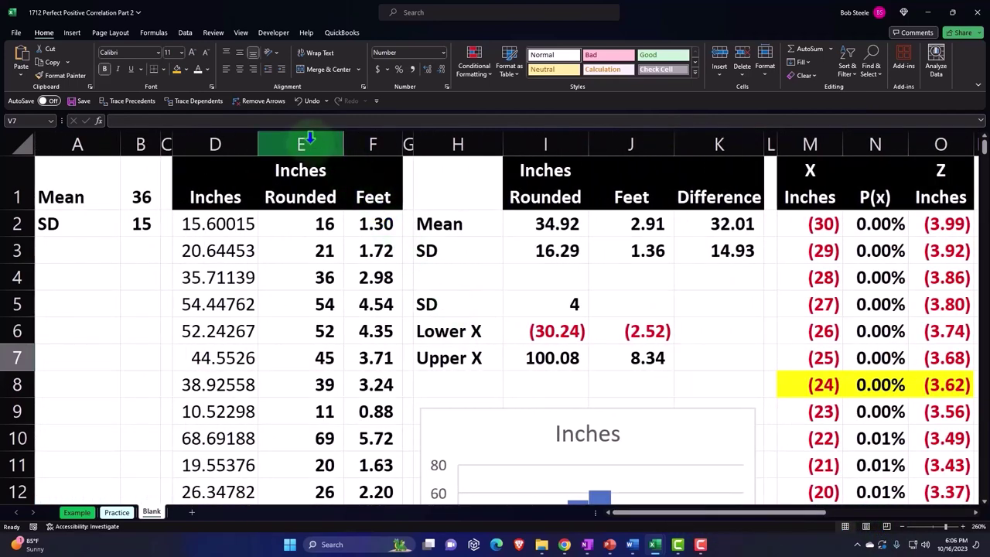
drag(307, 144, 353, 144)
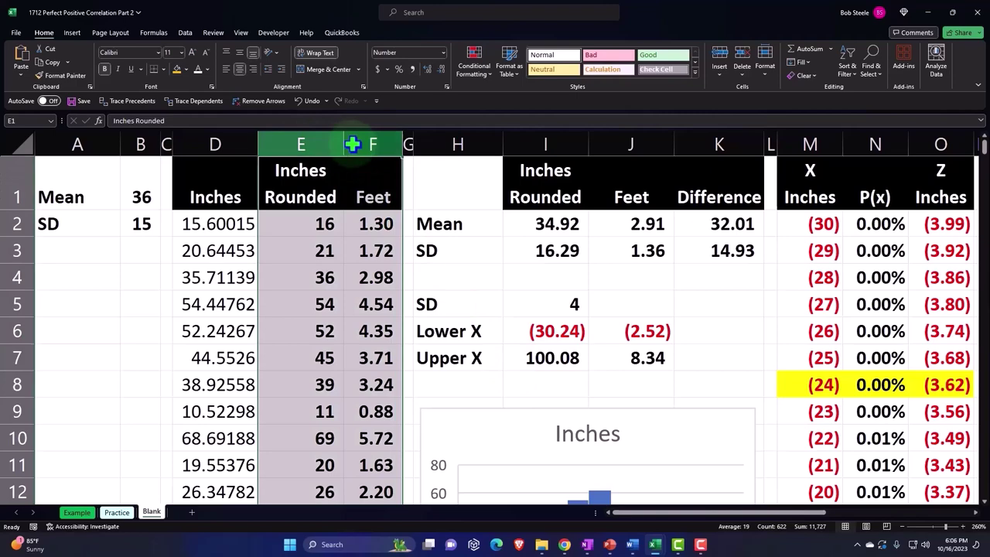
key(ctrl+c)
Paste the copied Inches Rounded and Feet columns at U1 as values only
click(576, 230)
key(Right)
key(Right)
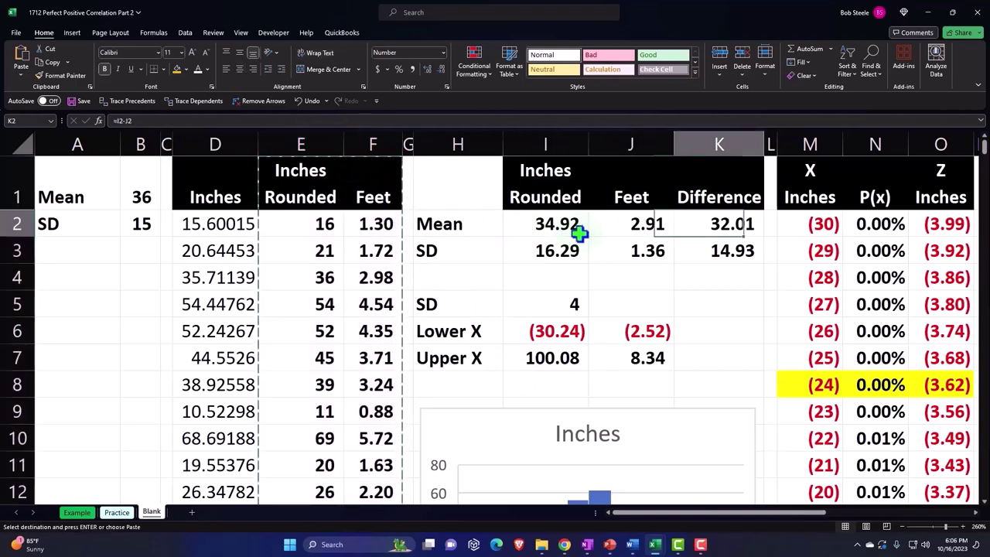
key(Right)
key(Right)
key(Right)
key(Right)
key(Right)
key(Right)
key(Right)
key(Right)
key(Right)
key(Right)
key(Right)
key(Right)
key(Right)
key(Right)
key(Right)
key(Left)
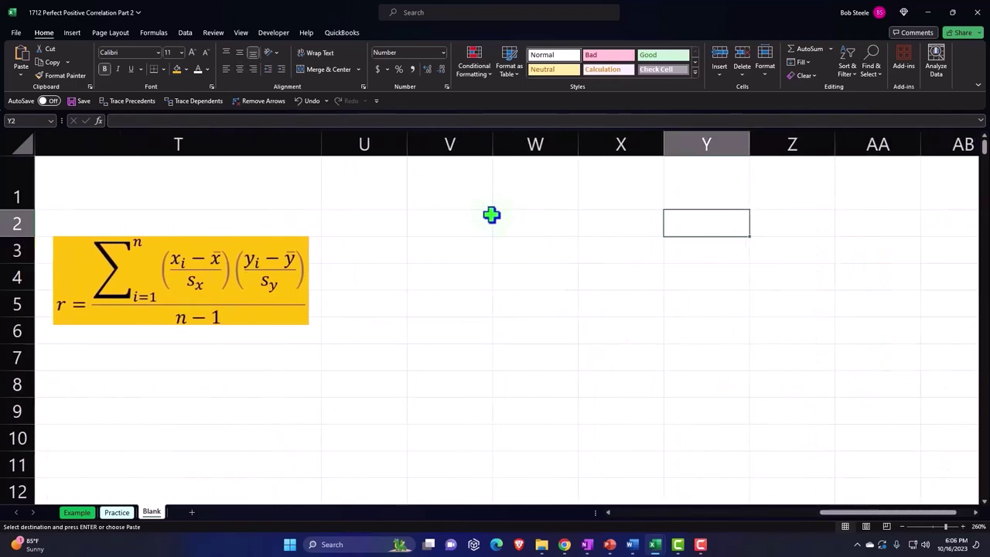
click(387, 188)
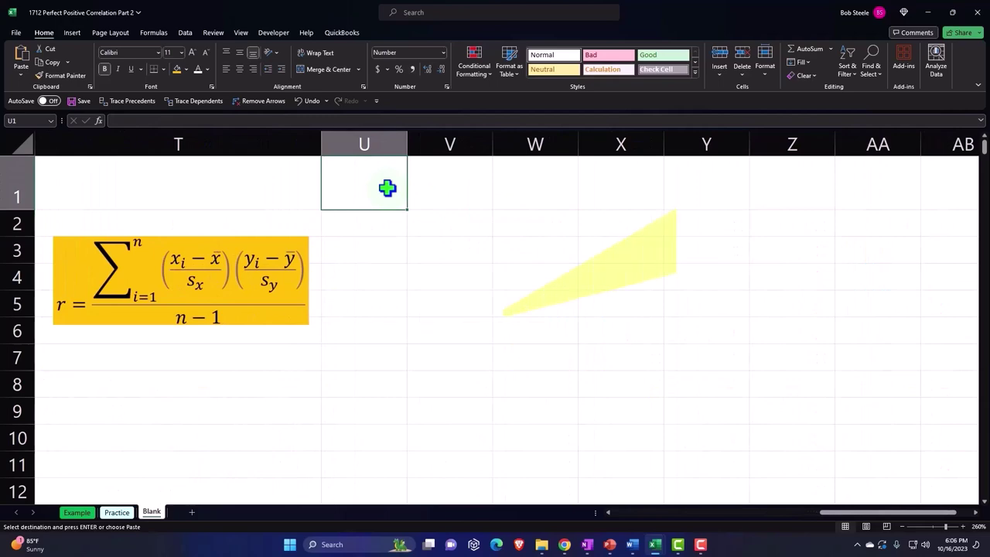
right_click(387, 187)
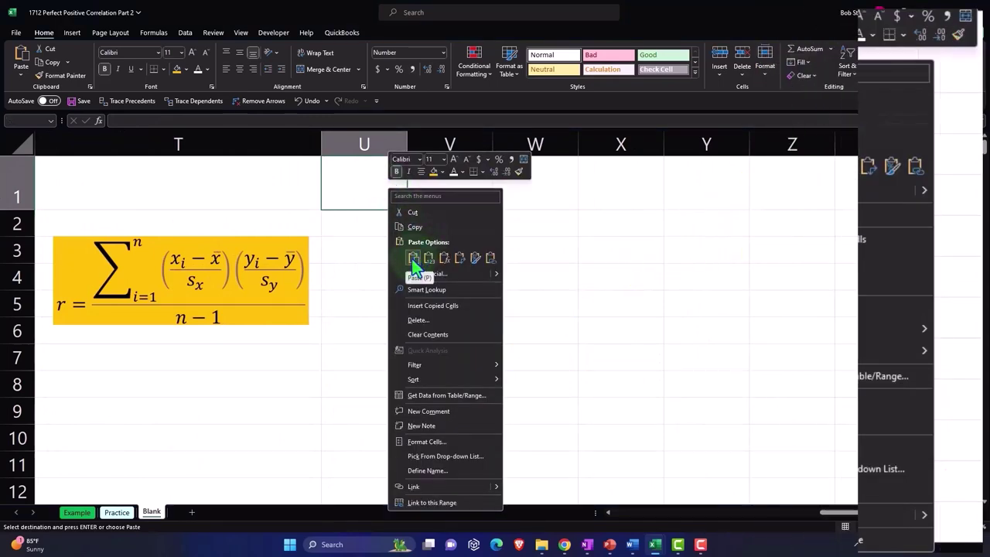
click(413, 260)
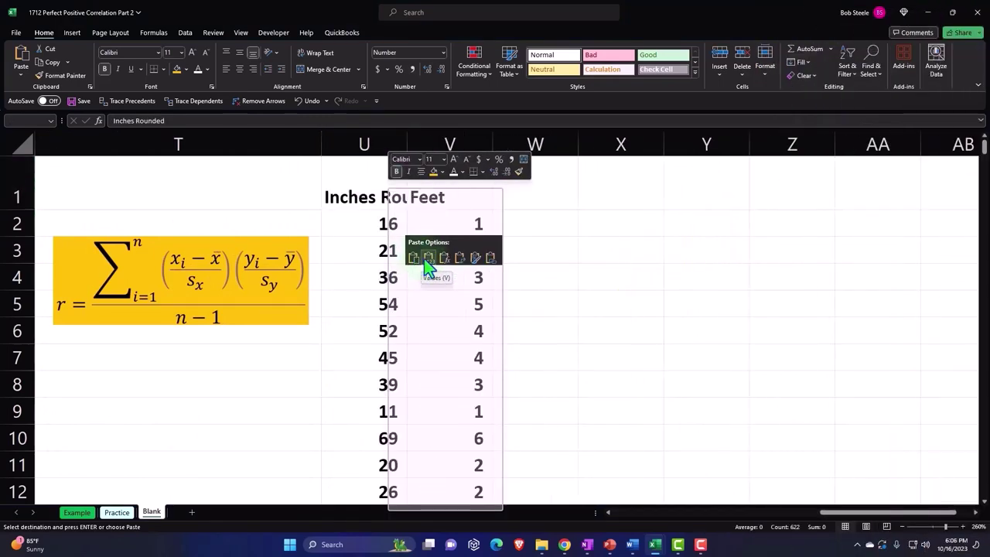
click(428, 267)
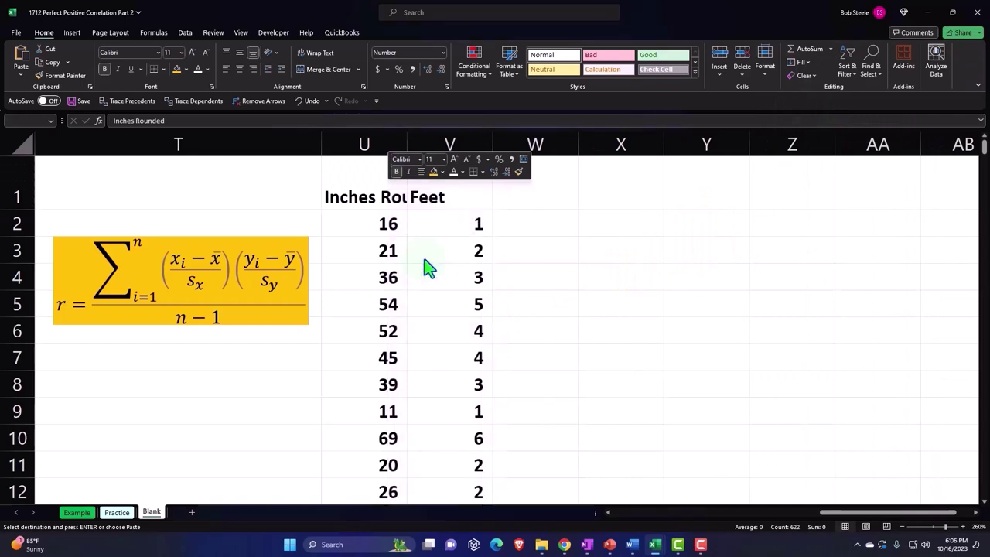
click(437, 302)
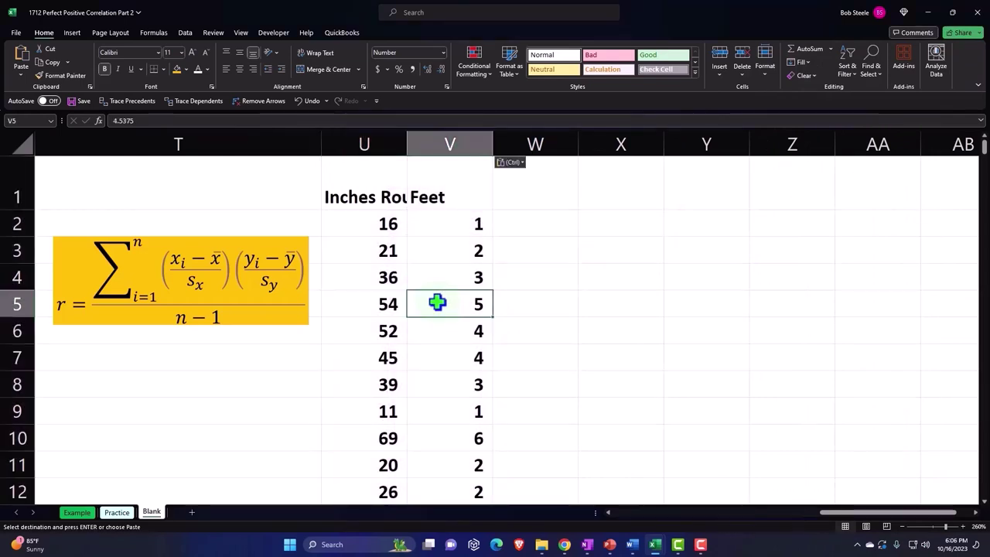
Format headers U1:V1 with black fill, white font, wrapped text and centre alignment
drag(365, 185, 400, 188)
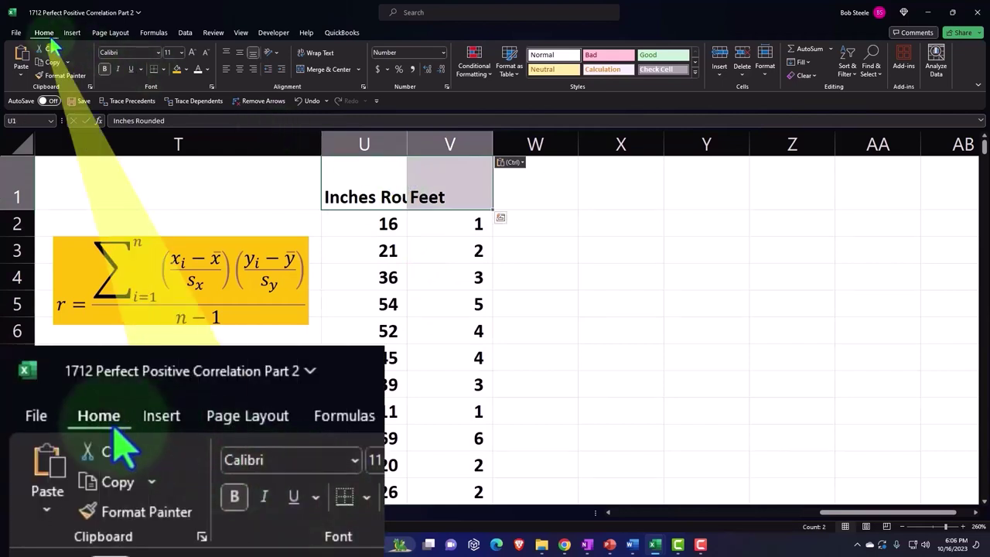
click(185, 69)
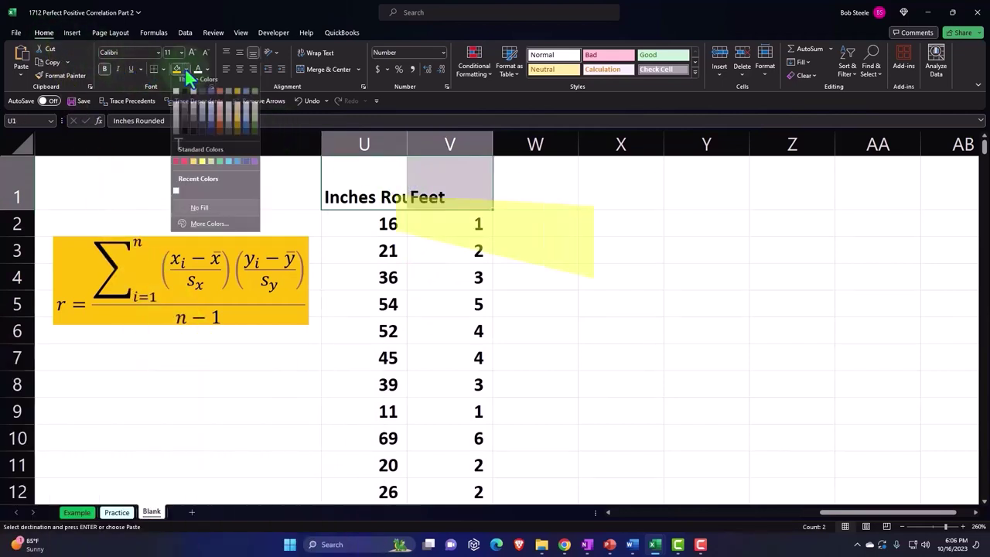
click(185, 97)
click(198, 69)
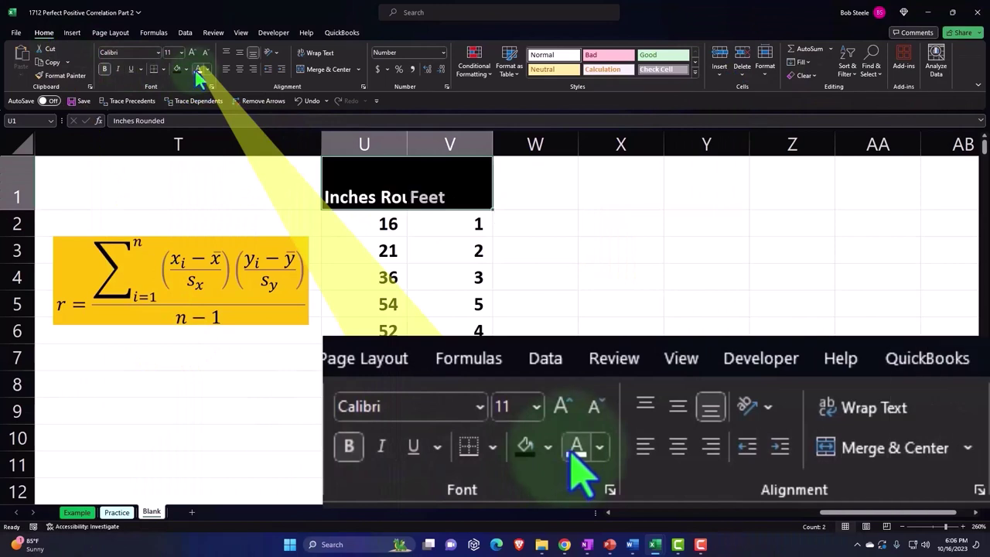
click(312, 52)
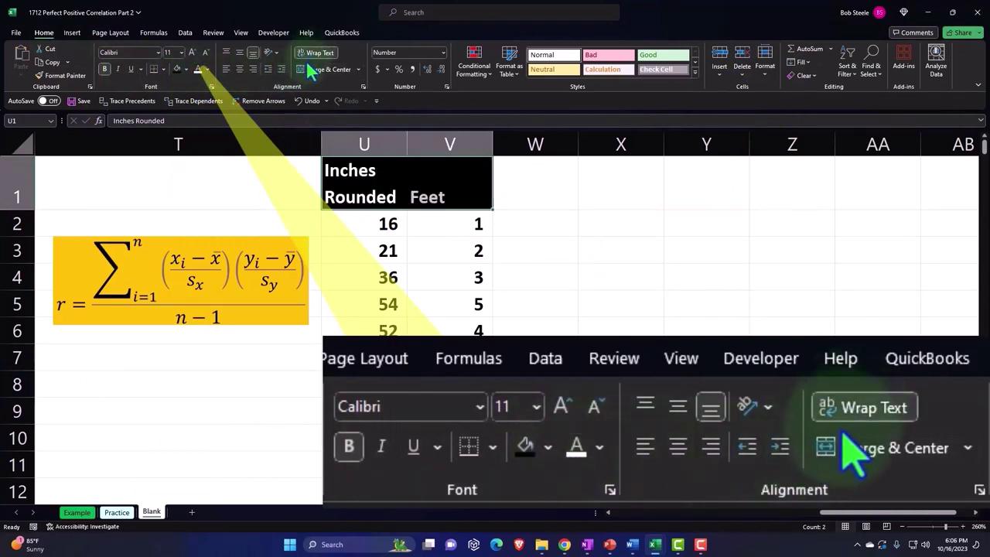
click(240, 70)
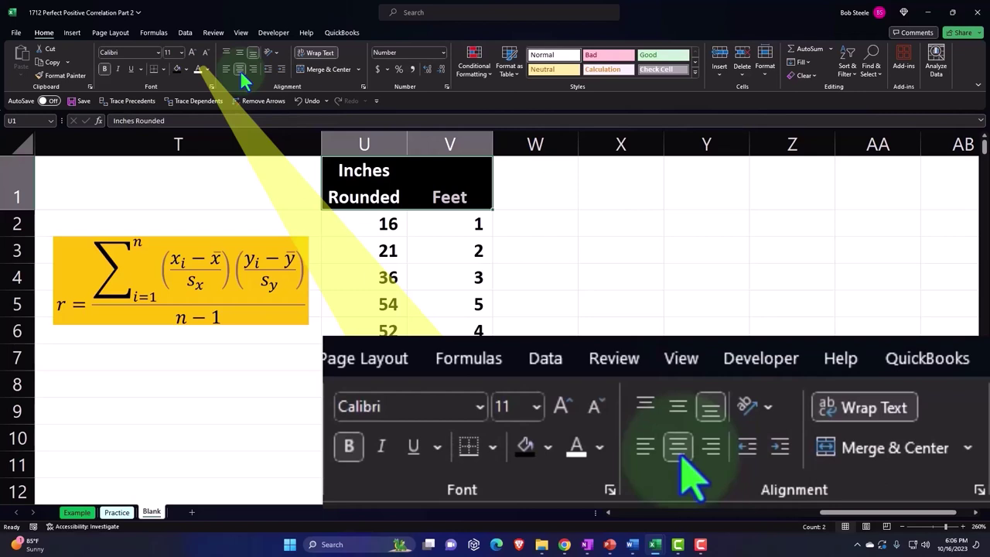
Shorten the U1 header from 'Inches Rounded' to 'Inches'
click(401, 200)
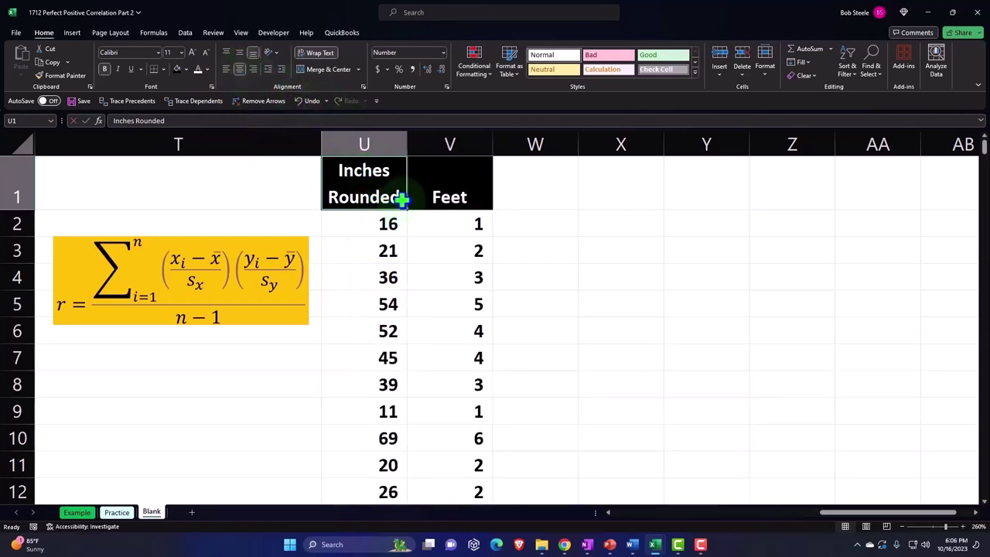
double_click(401, 200)
key(BackSpace)
key(BackSpace)
key(BackSpace)
key(BackSpace)
key(BackSpace)
key(BackSpace)
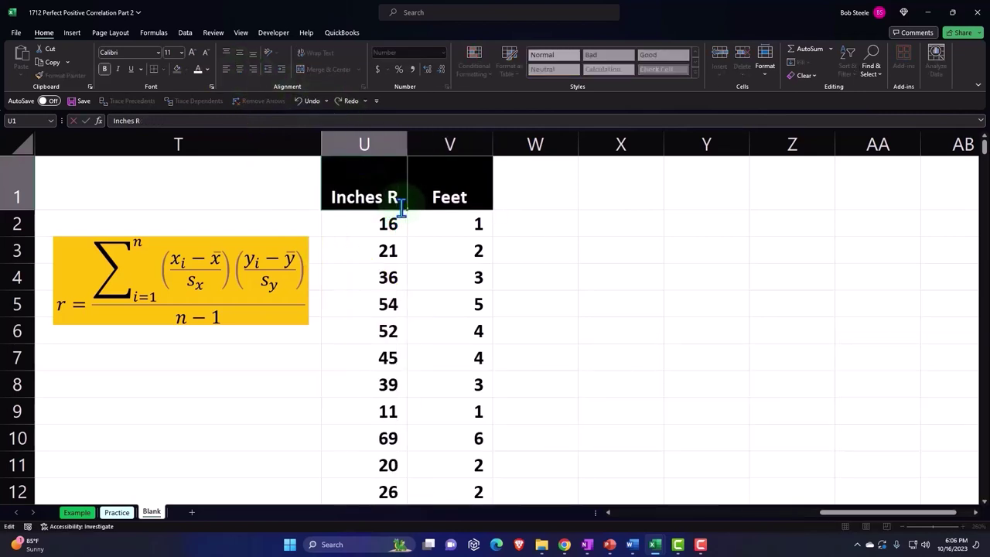
key(BackSpace)
key(BackSpace)
key(Return)
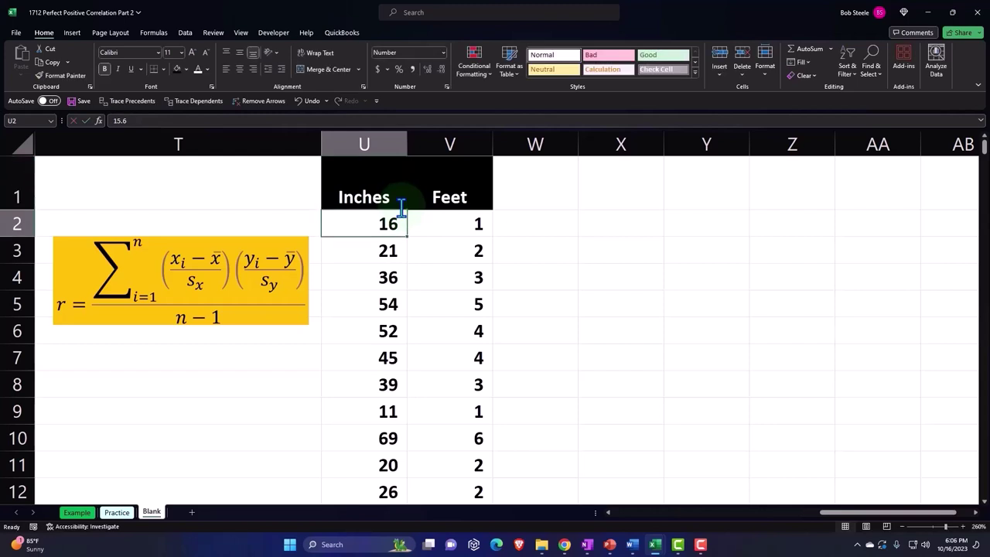
click(387, 144)
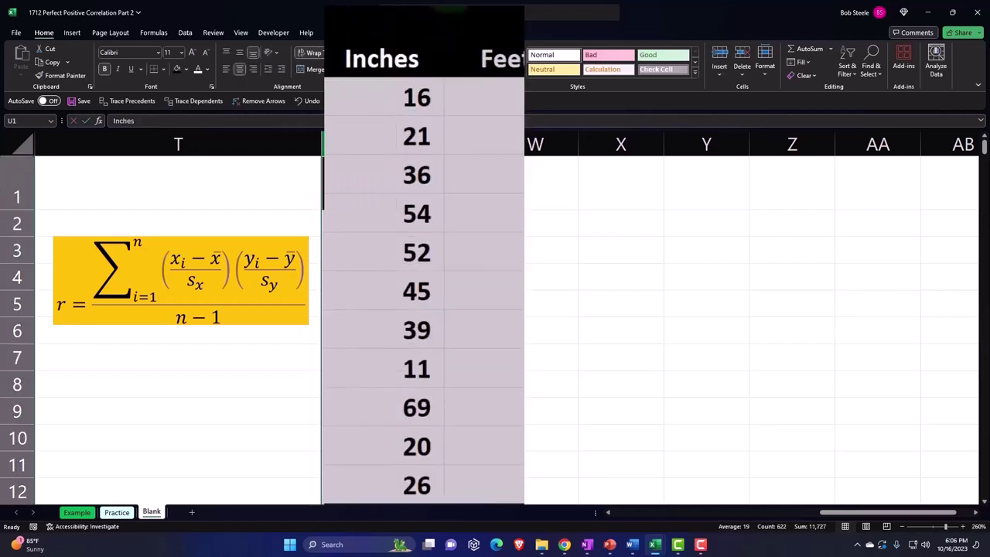
AutoFit column U's width to its contents with Alt+H, O, I
key(alt+h)
key(o)
key(i)
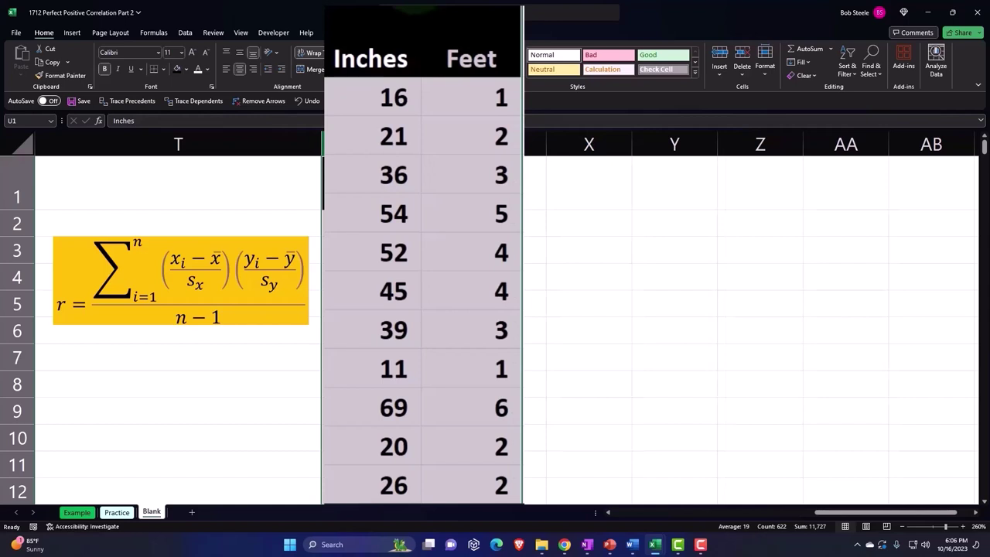
Select the Inches and Feet data to the last row and preview the scatter chart types
click(397, 44)
drag(397, 44, 398, 44)
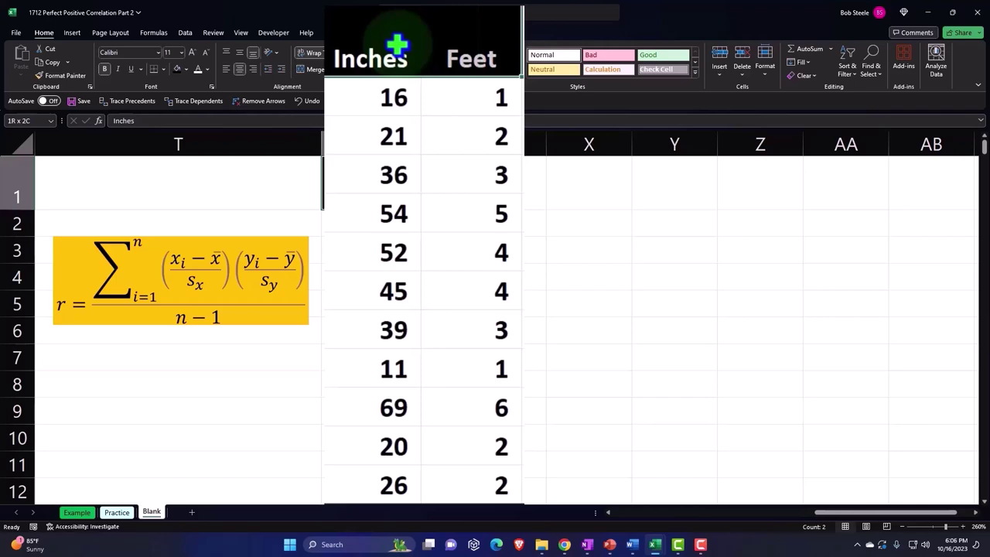
key(ctrl+shift+Down)
scroll(482, 104, down, 2)
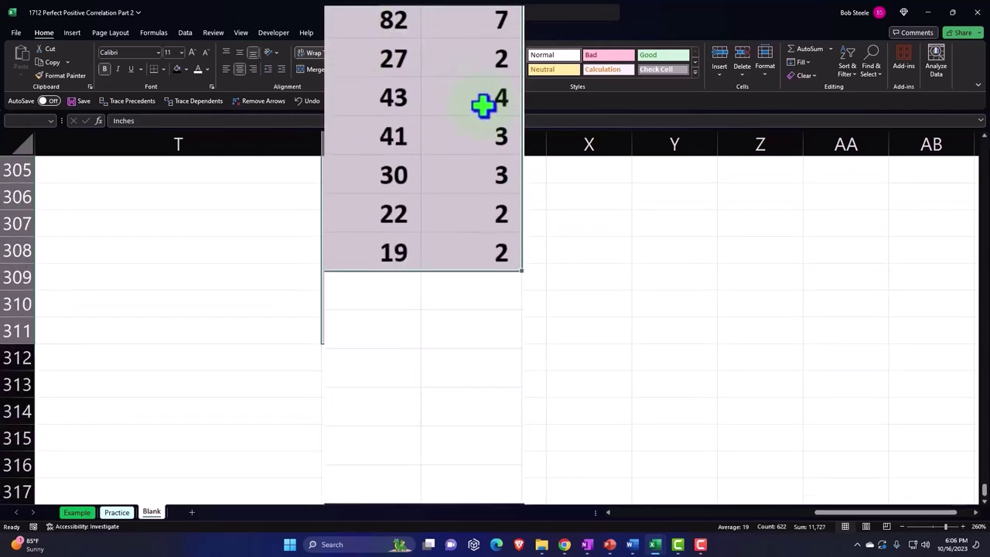
key(ctrl+BackSpace)
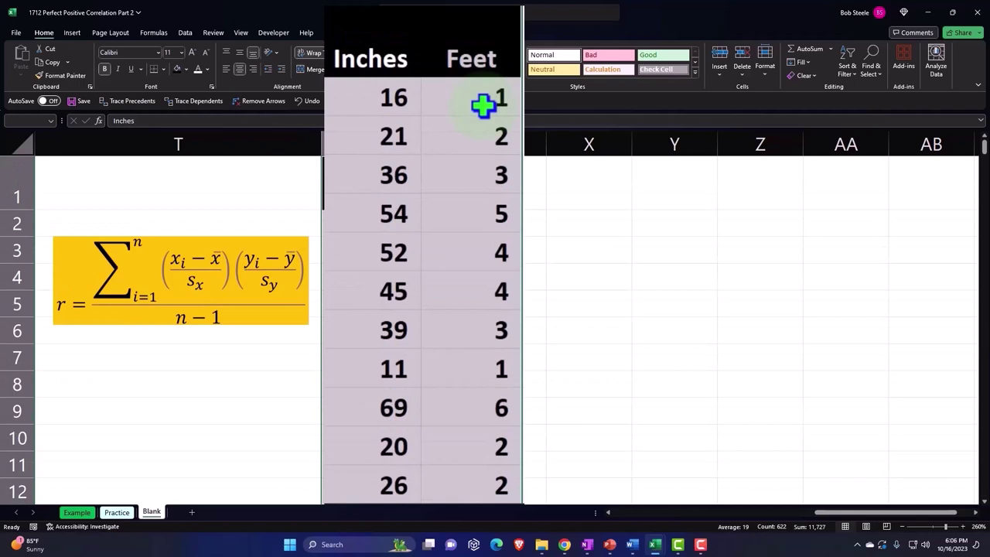
click(72, 32)
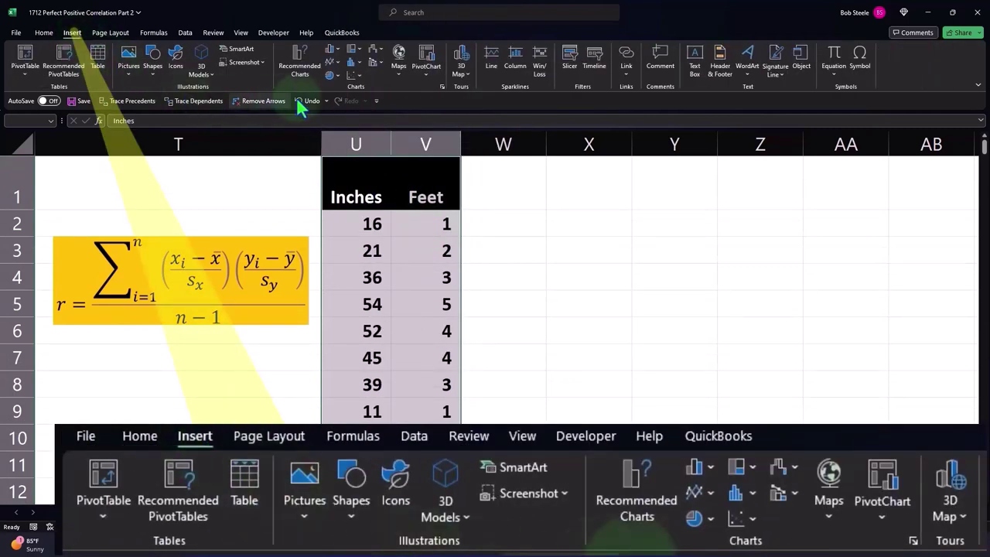
click(357, 82)
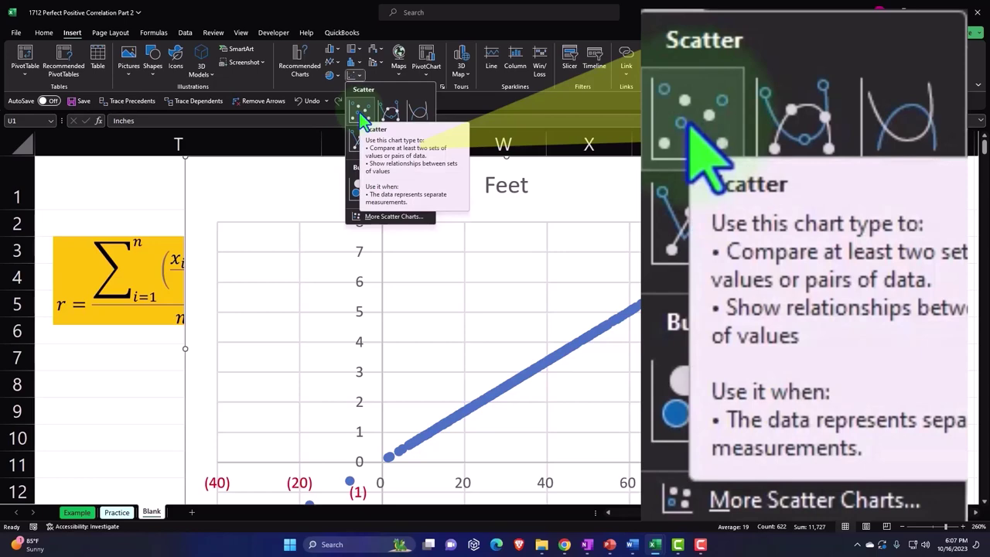
Insert a plain scatter chart and position it beside the Inches and Feet columns
click(359, 116)
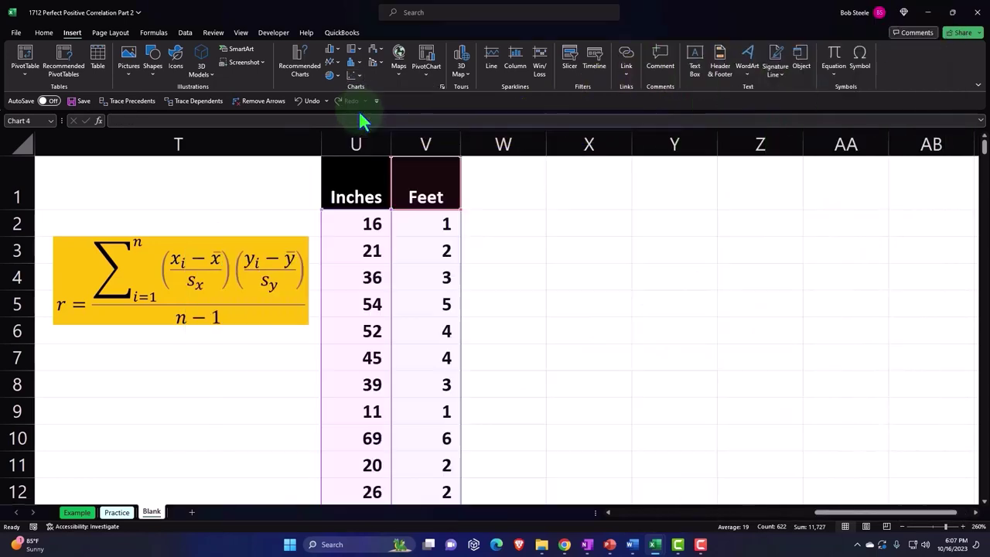
drag(214, 163, 497, 194)
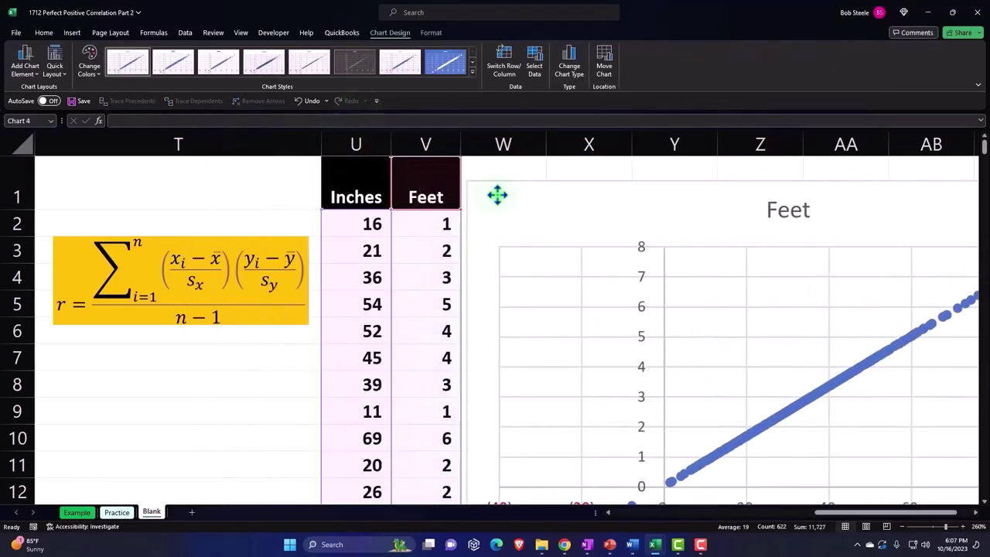
drag(835, 521, 850, 523)
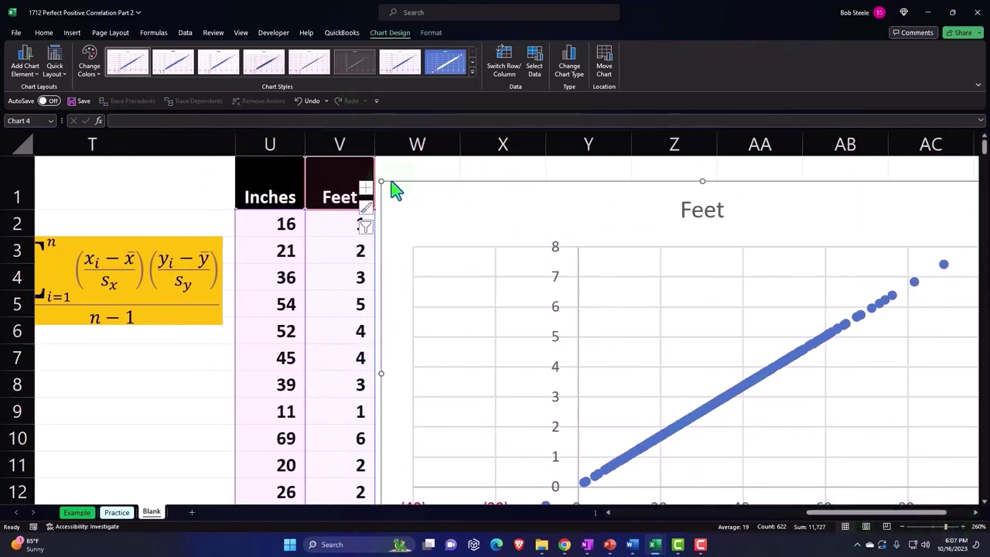
drag(484, 228, 448, 209)
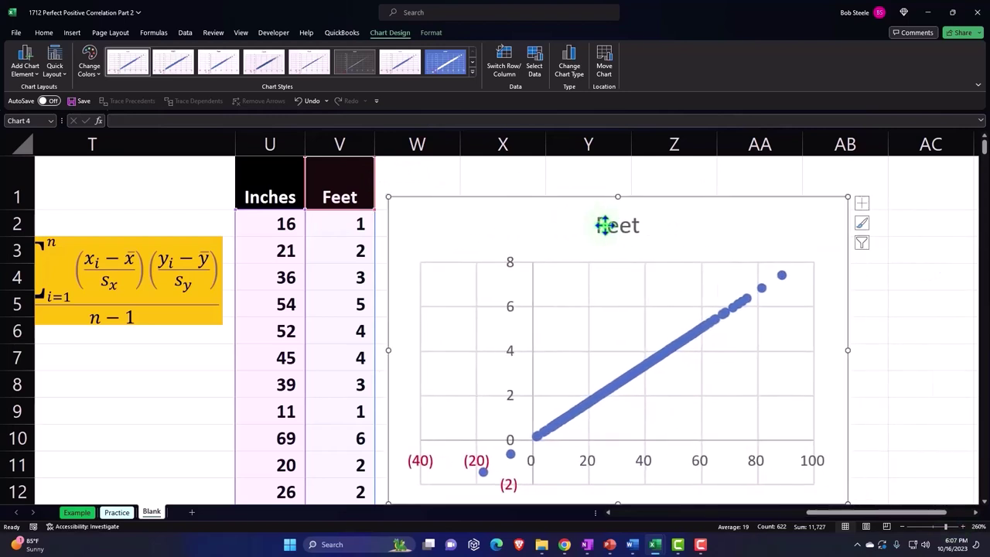
Delete the chart's Feet title
click(603, 225)
click(603, 225)
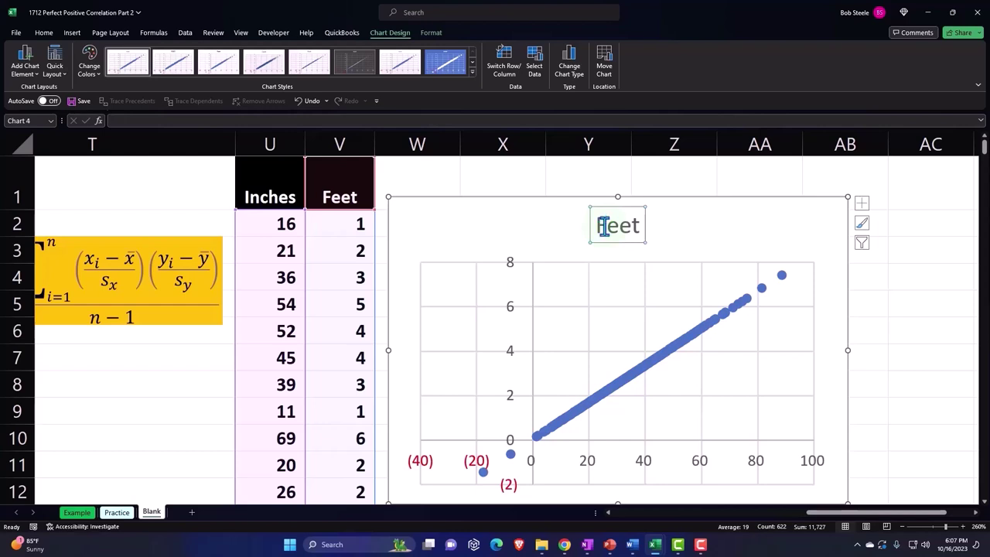
key(Delete)
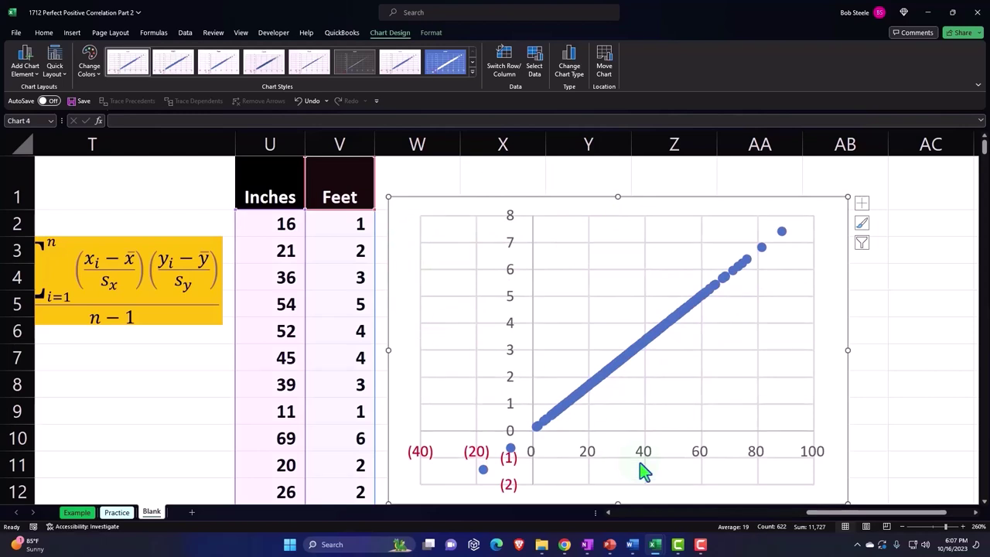
scroll(640, 457, down, 1)
scroll(640, 457, up, 1)
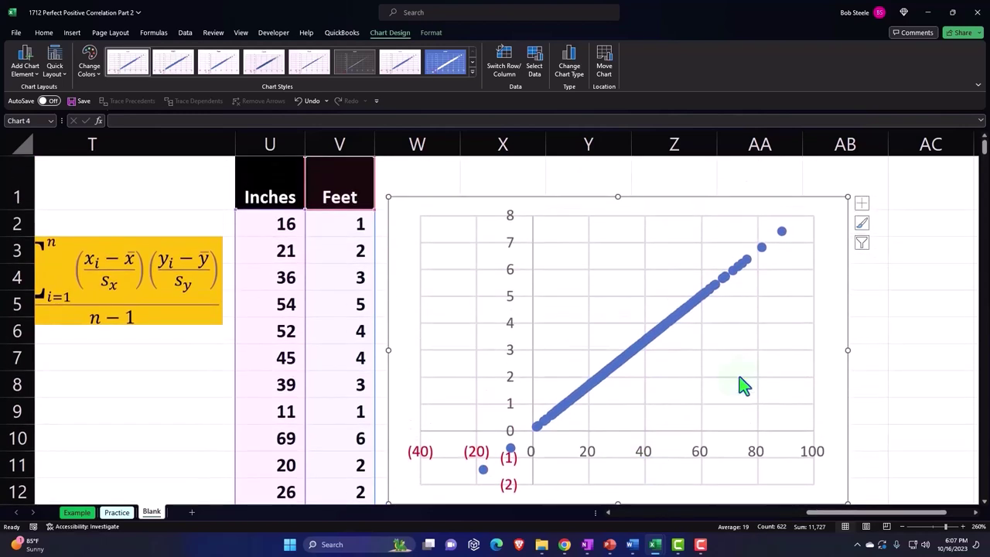
Turn on Axis Titles for the scatter chart from the Chart Elements list
click(861, 205)
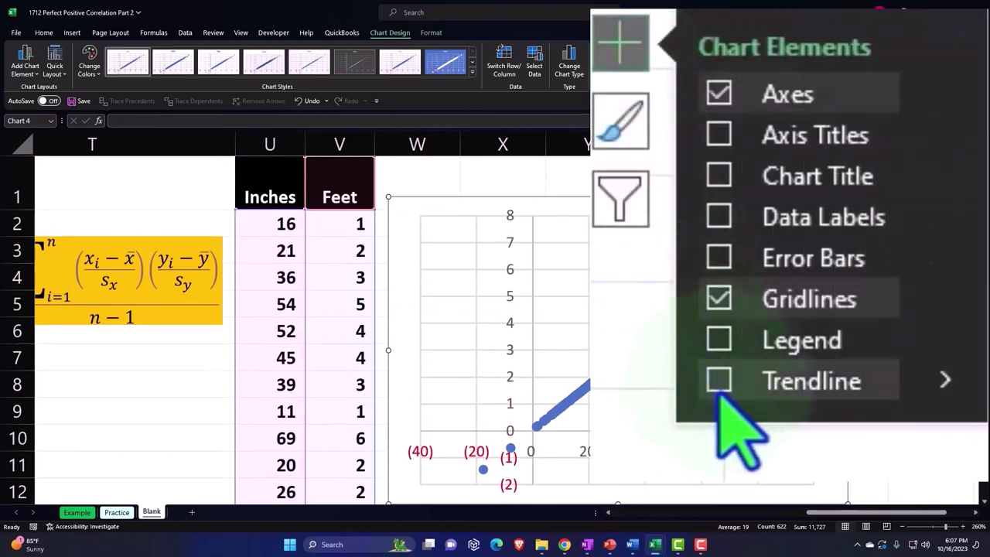
click(886, 287)
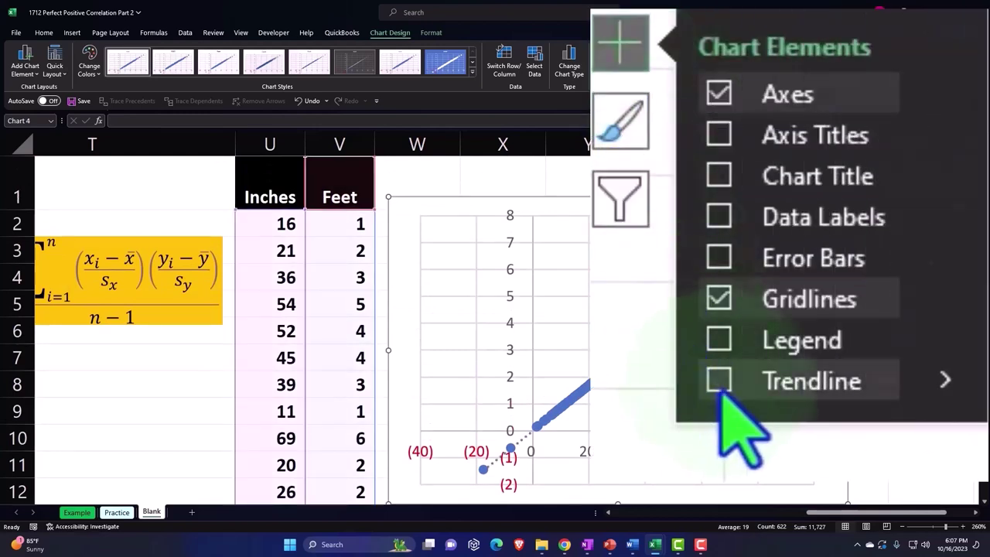
click(718, 135)
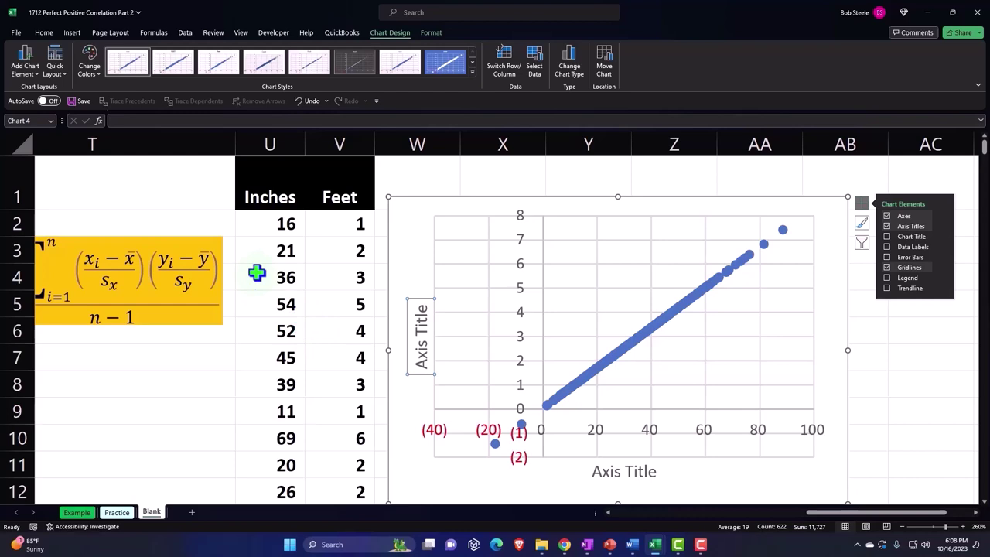
Link the horizontal axis title to the Inches header and the vertical to Feet
click(603, 473)
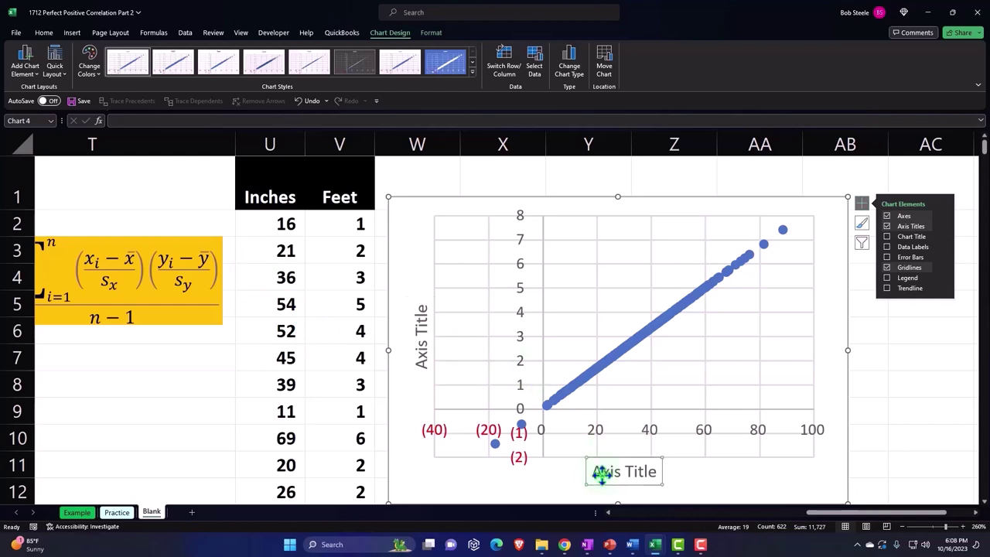
text(=)
click(266, 196)
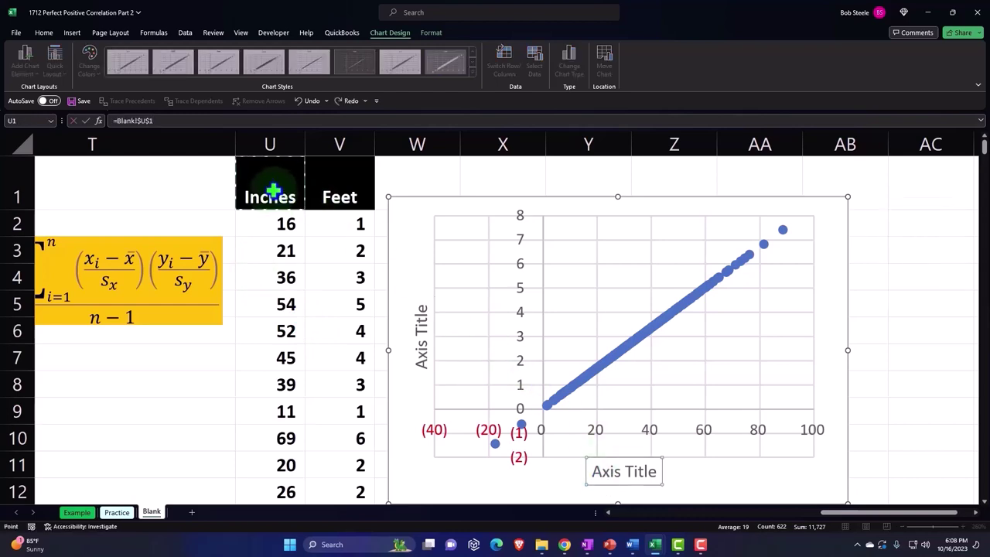
key(Return)
click(410, 319)
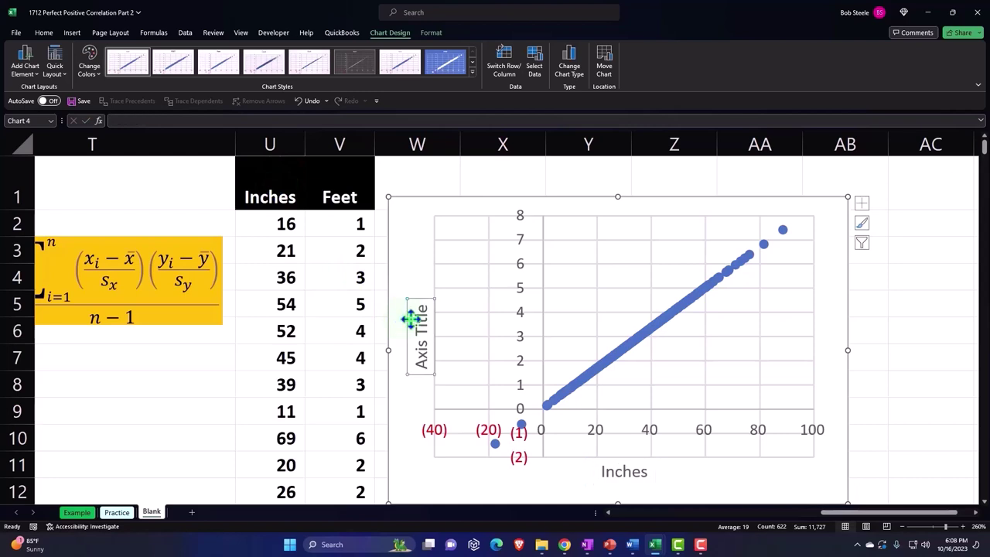
text(=)
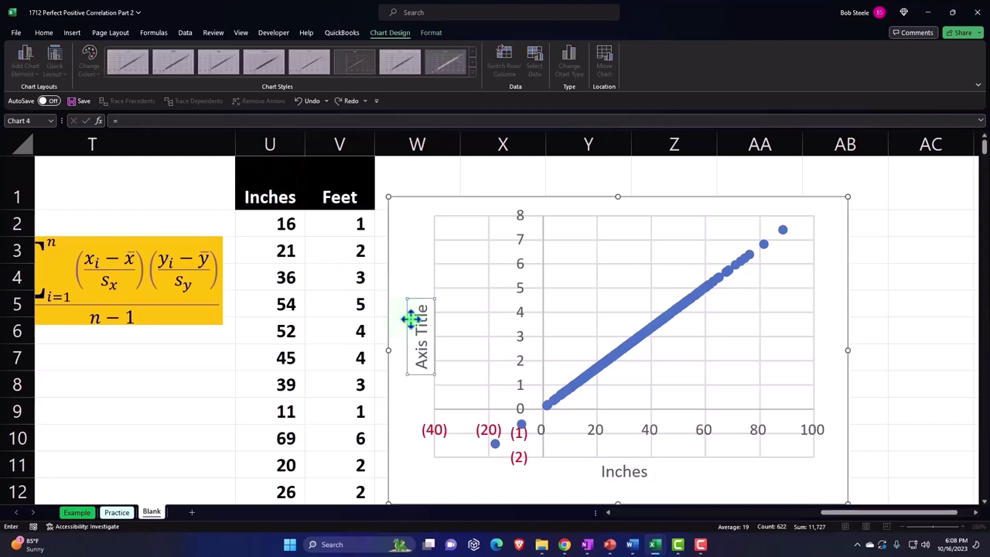
click(339, 180)
key(Return)
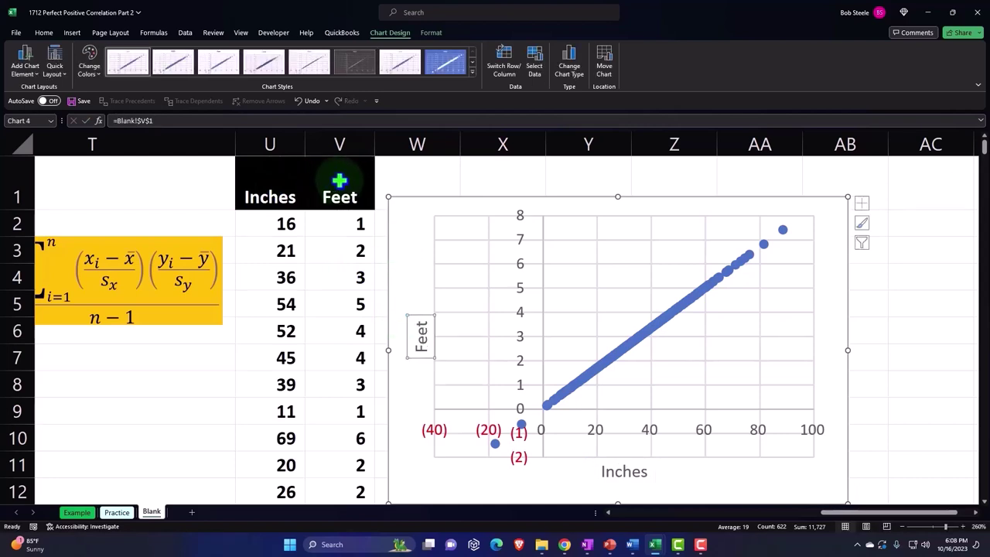
Add a trendline to the scatter chart and open its full formatting options
click(862, 203)
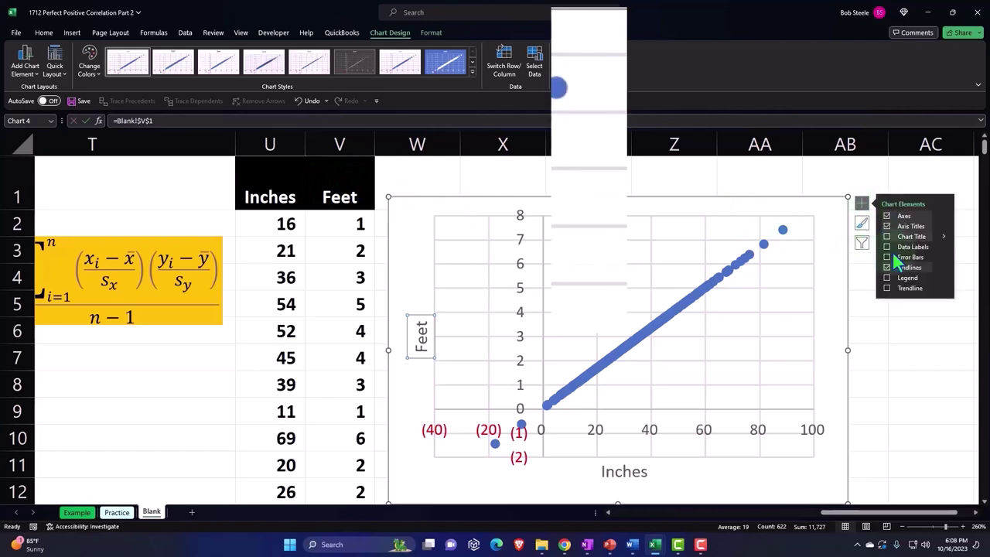
click(888, 288)
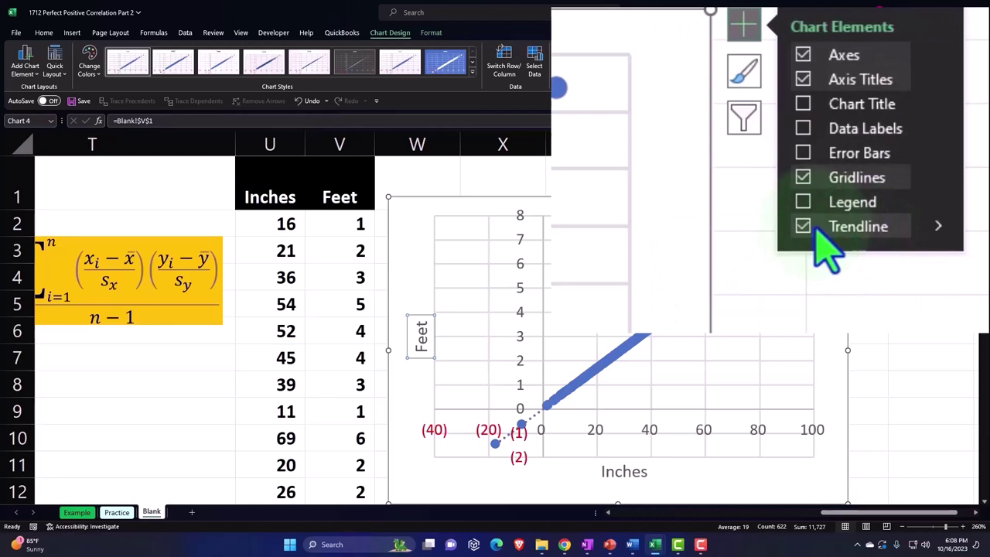
click(944, 240)
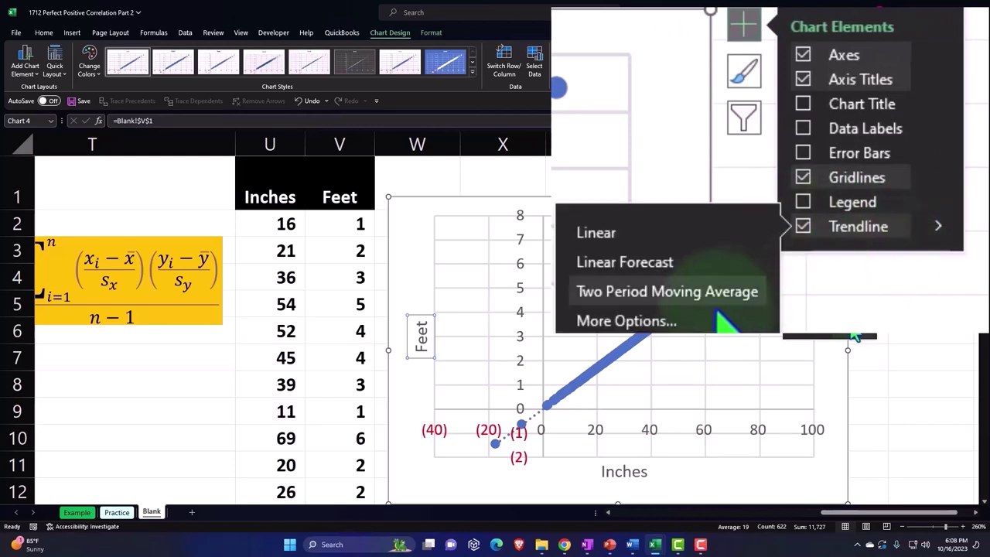
click(684, 321)
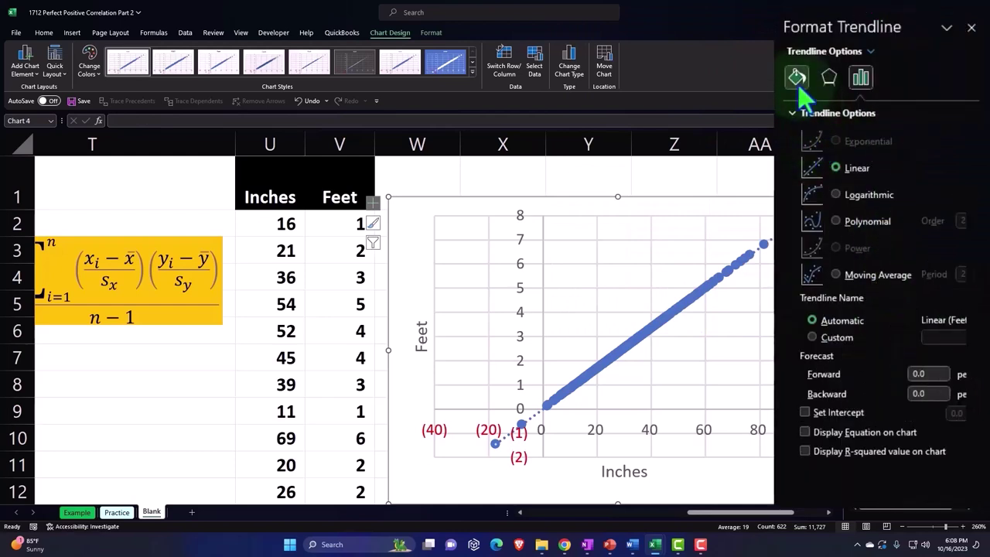
Set the trendline's dash style in the Line settings
click(798, 79)
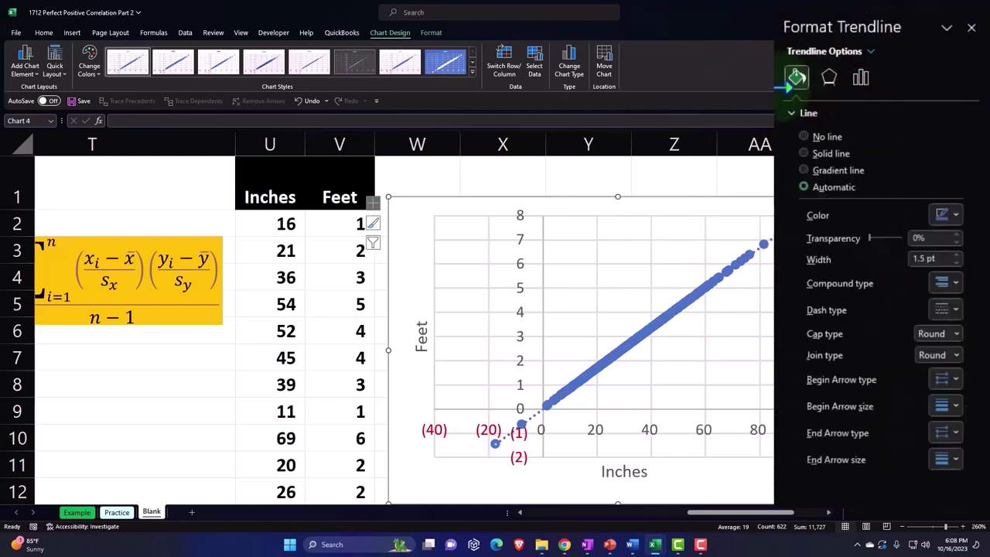
click(949, 310)
click(961, 334)
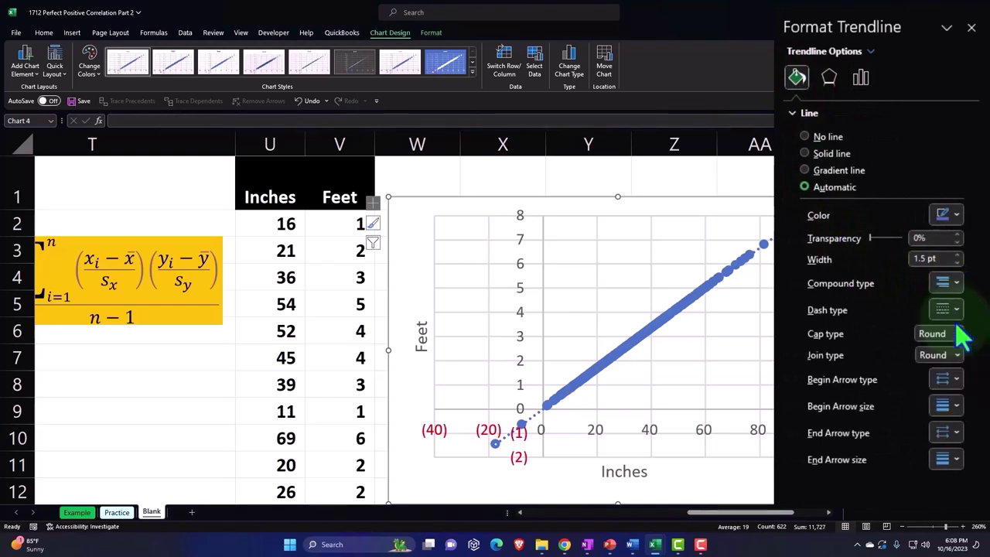
click(957, 311)
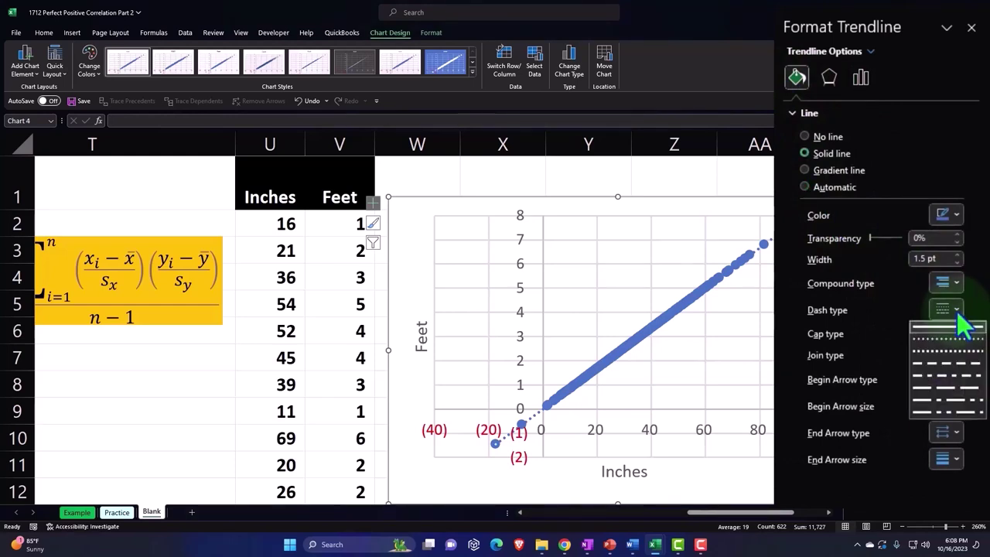
click(957, 337)
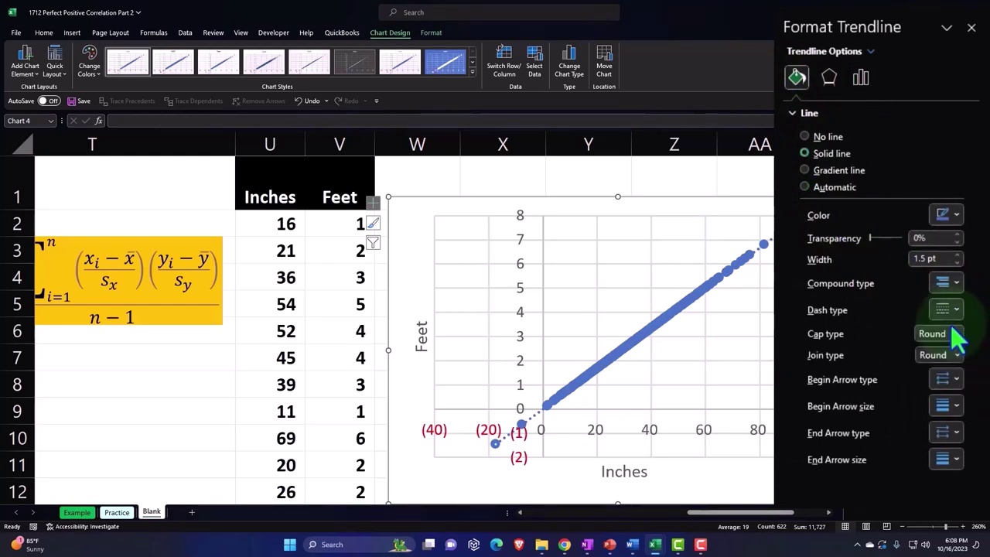
Colour the trendline yellow and close the Format Trendline pane
click(956, 215)
click(889, 360)
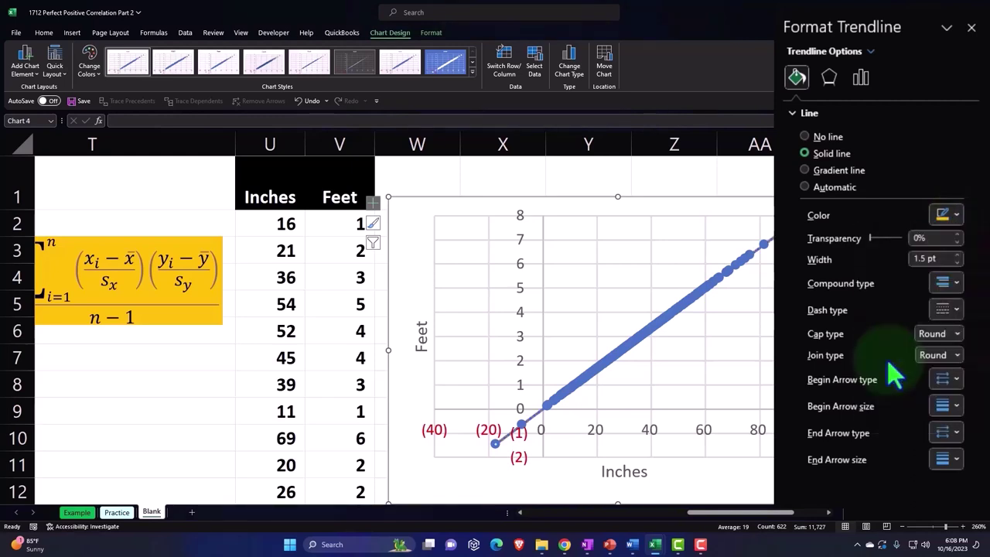
click(945, 216)
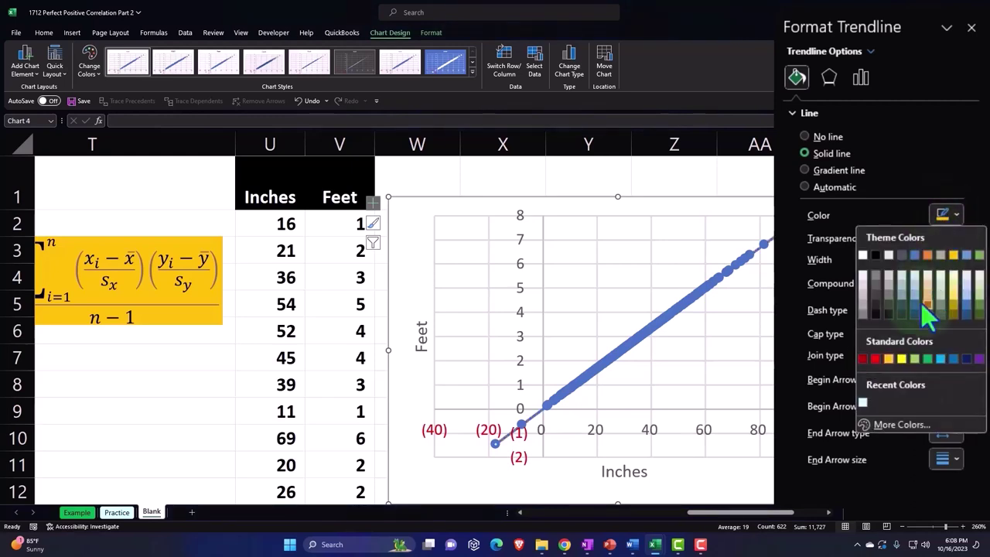
click(901, 358)
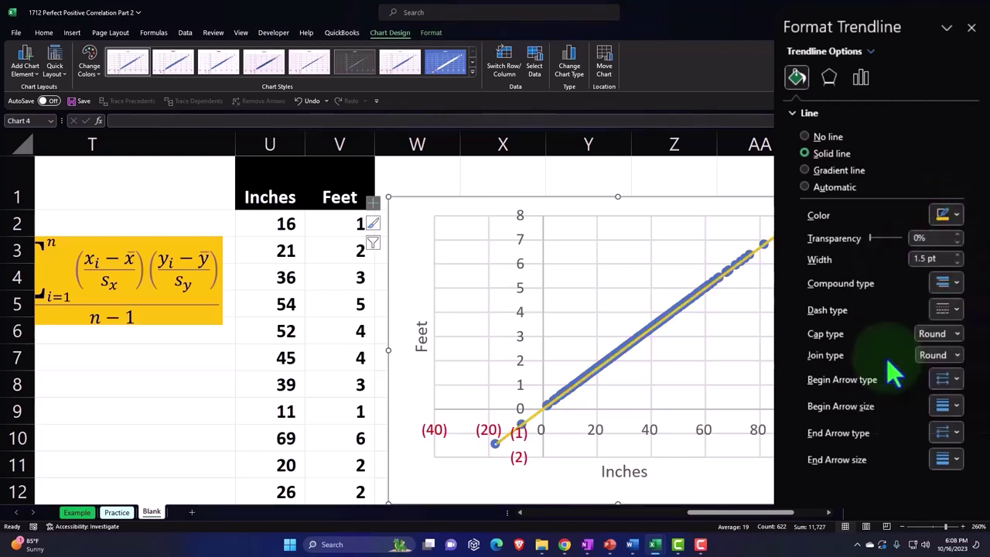
click(971, 29)
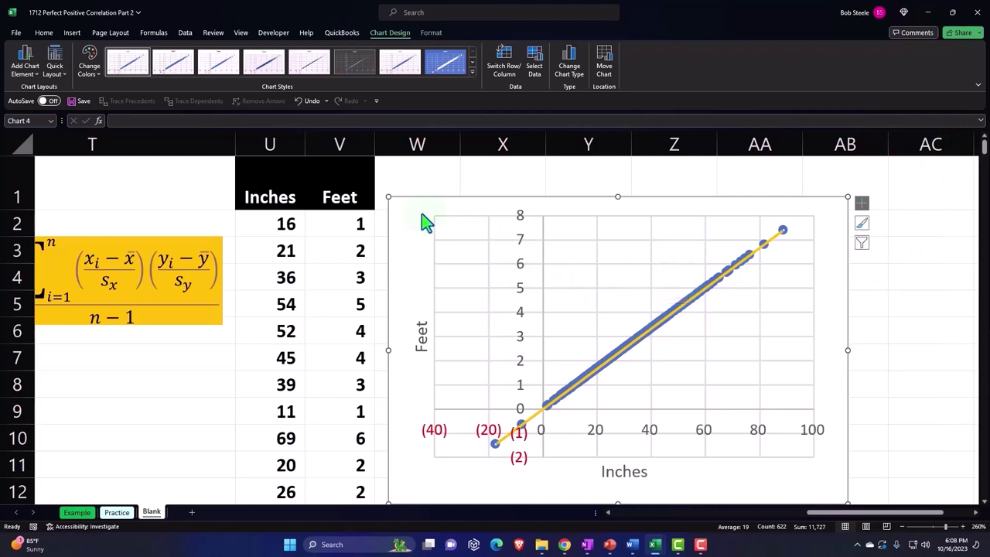
Drag the Inches-vs-Feet chart lower beside columns U and V and check its Inches axis title
drag(415, 217, 449, 381)
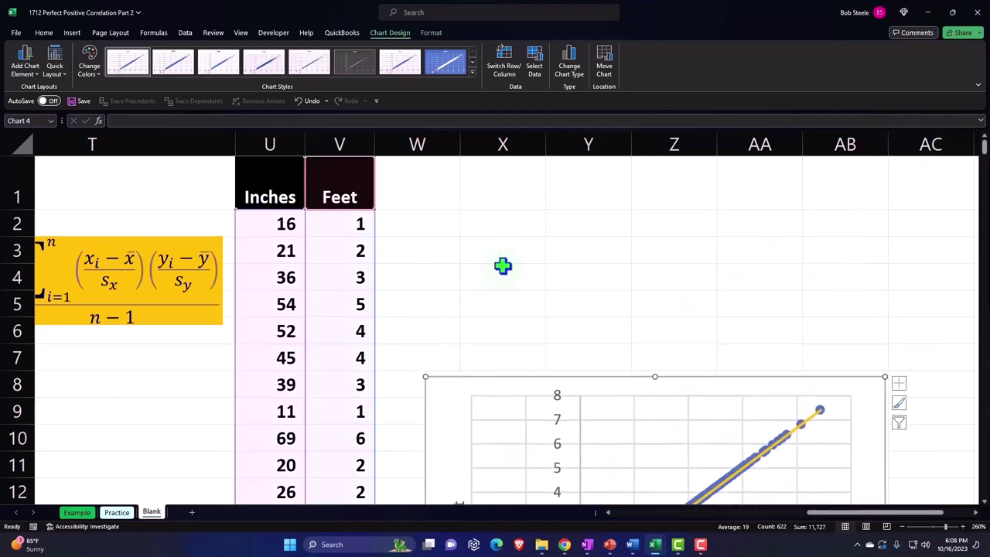
scroll(503, 262, down, 2)
drag(445, 232, 428, 362)
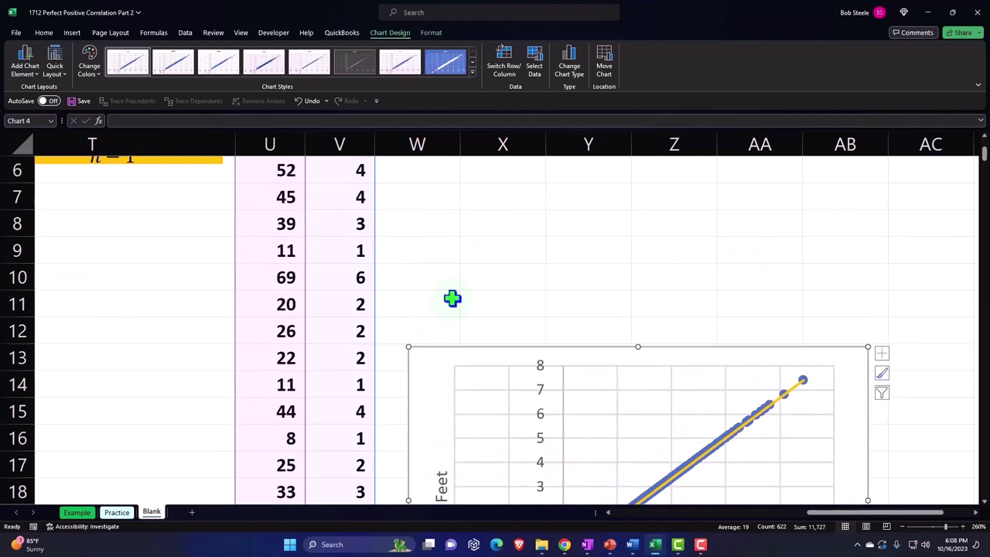
scroll(451, 296, down, 2)
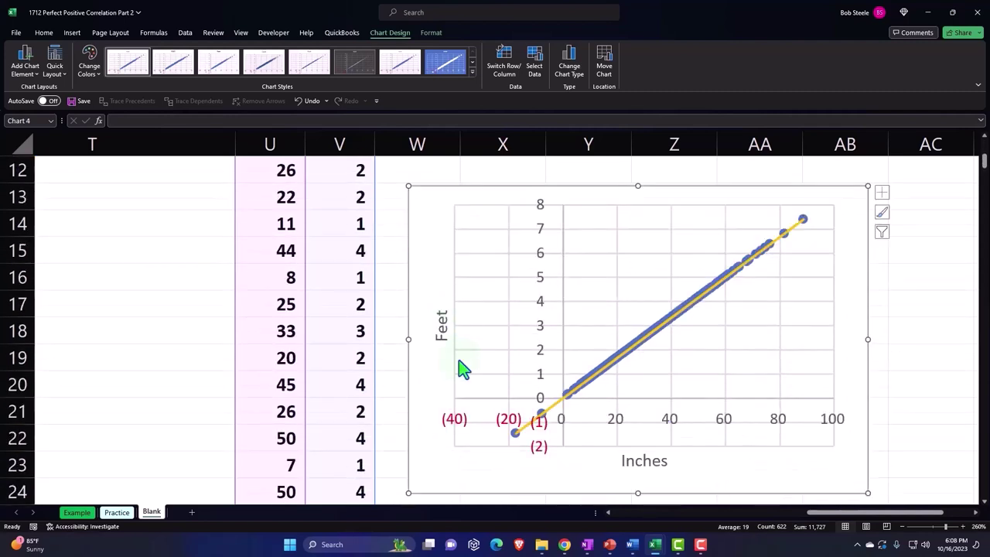
click(632, 463)
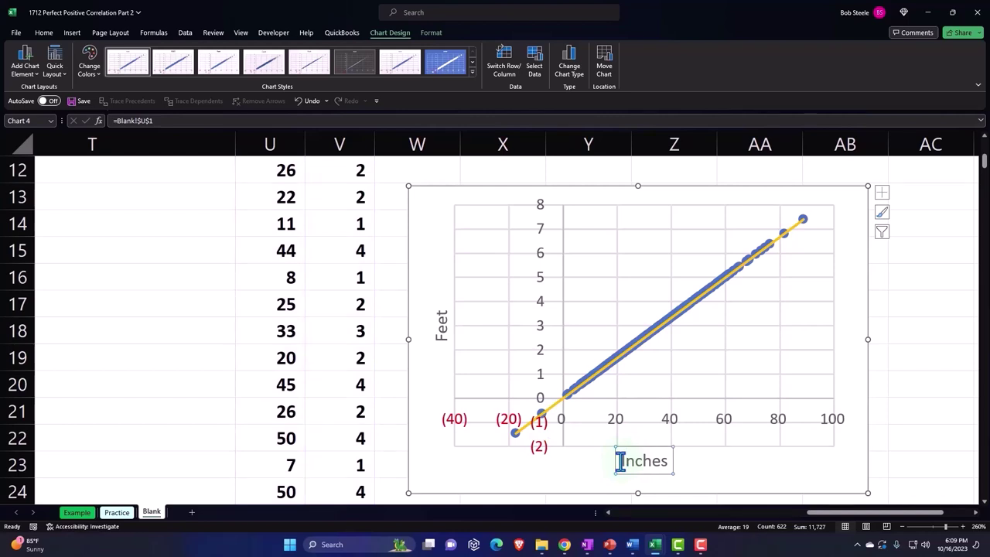
scroll(327, 353, up, 4)
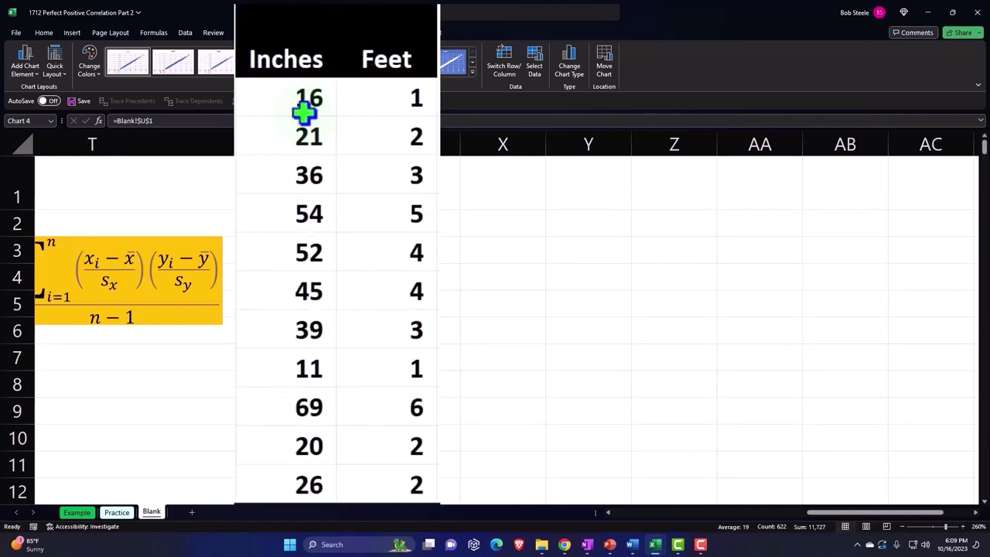
Select the Inches and Feet data from the U1:V1 headers down to the last row
click(291, 61)
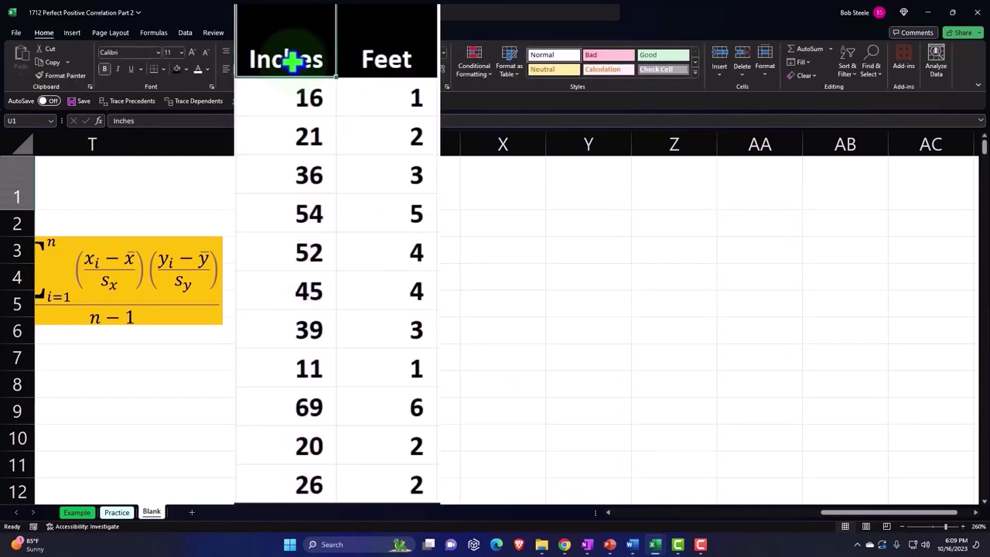
drag(291, 61, 387, 61)
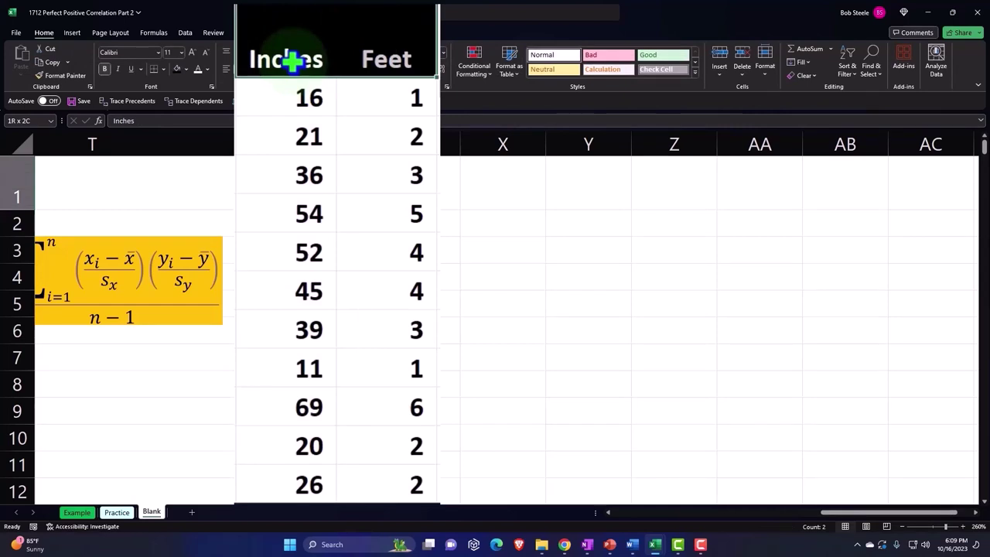
key(shift+Down)
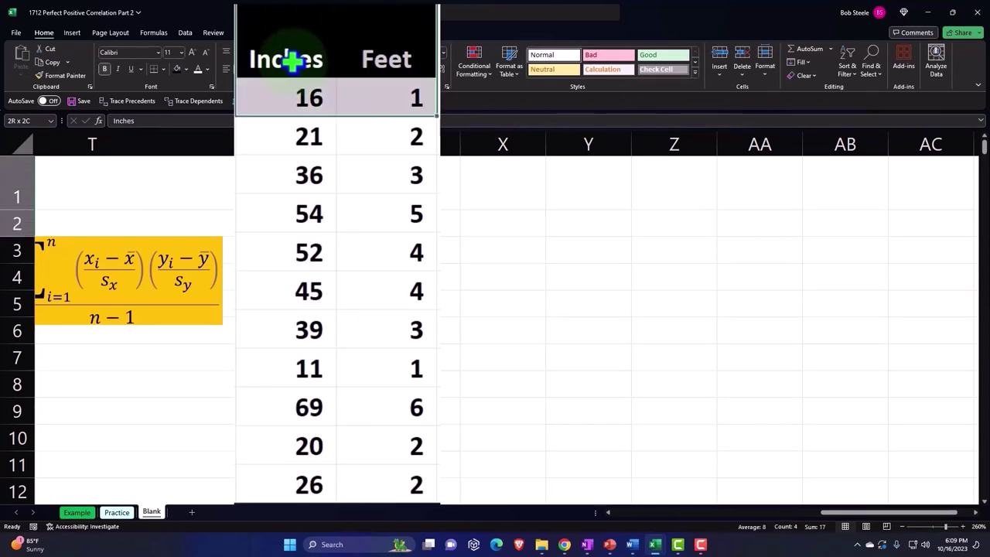
key(ctrl+shift+Down)
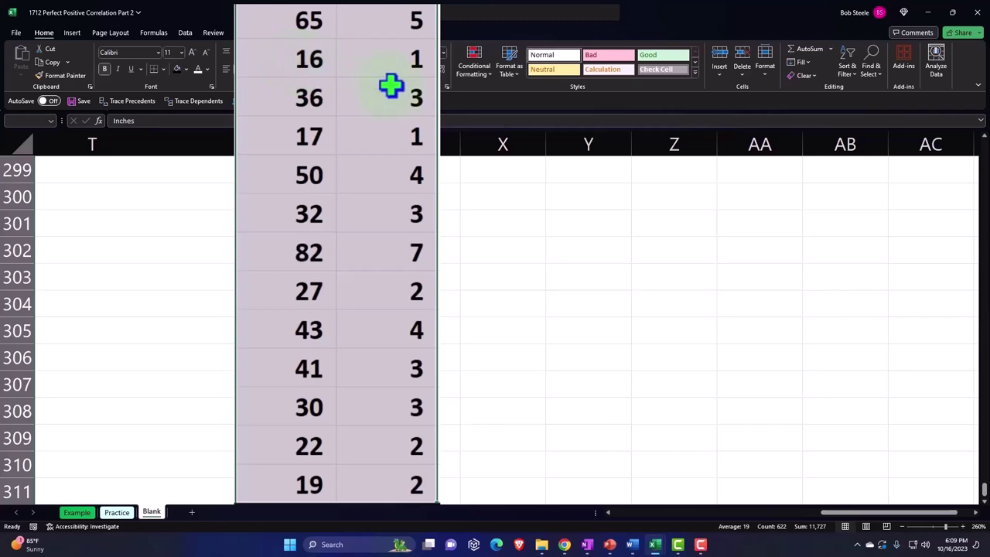
scroll(390, 85, down, 2)
scroll(394, 87, up, 11)
scroll(394, 87, down, 2)
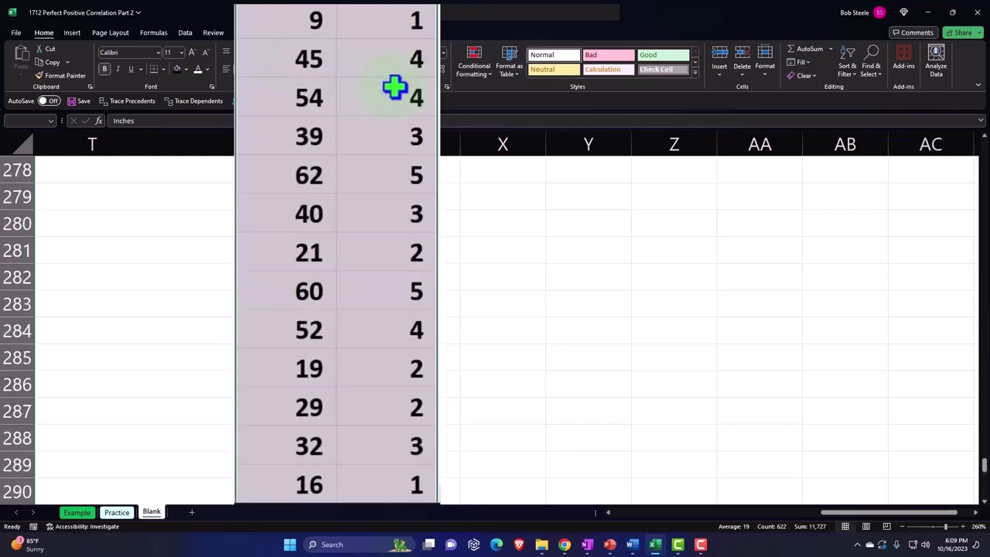
key(ctrl+BackSpace)
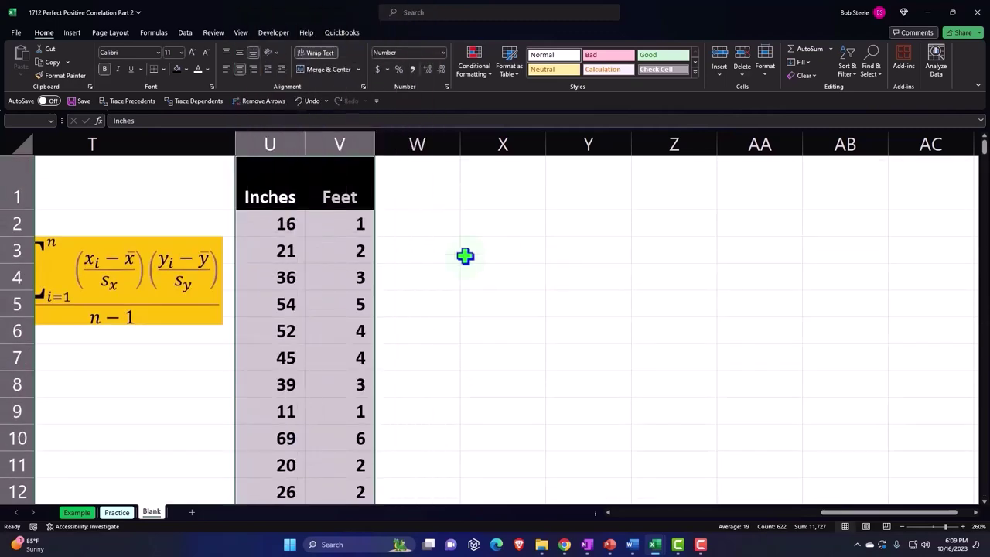
Insert a plain scatter chart and move it beside the table
click(72, 34)
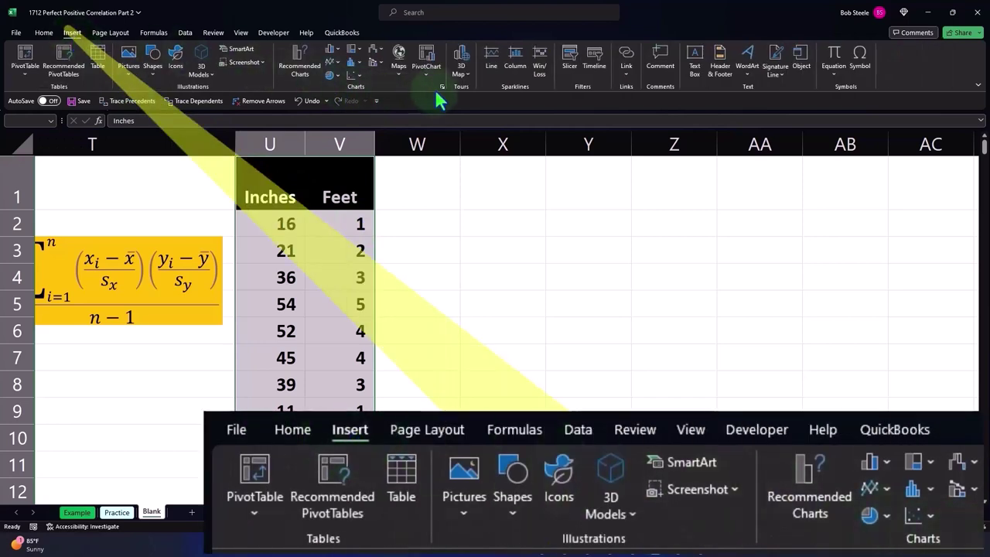
click(349, 74)
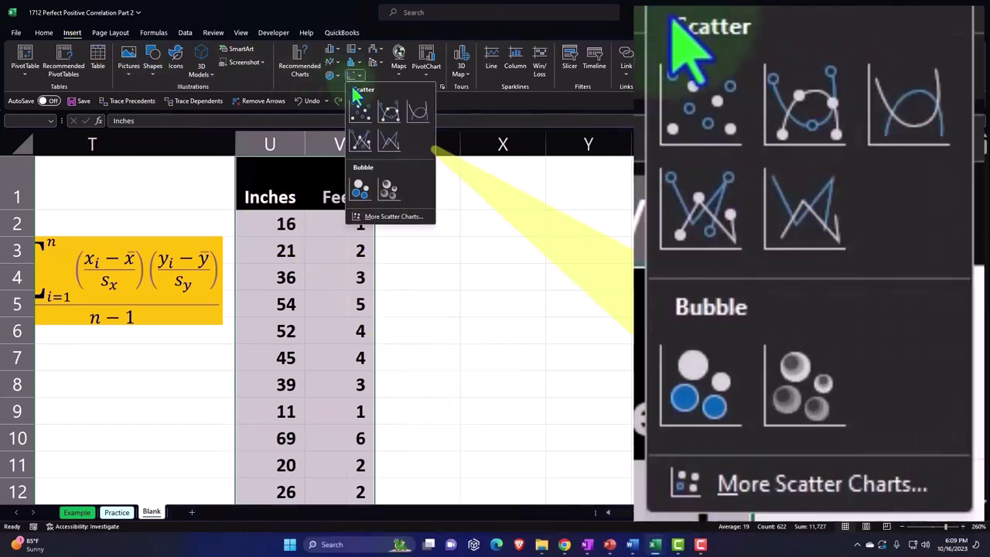
click(357, 109)
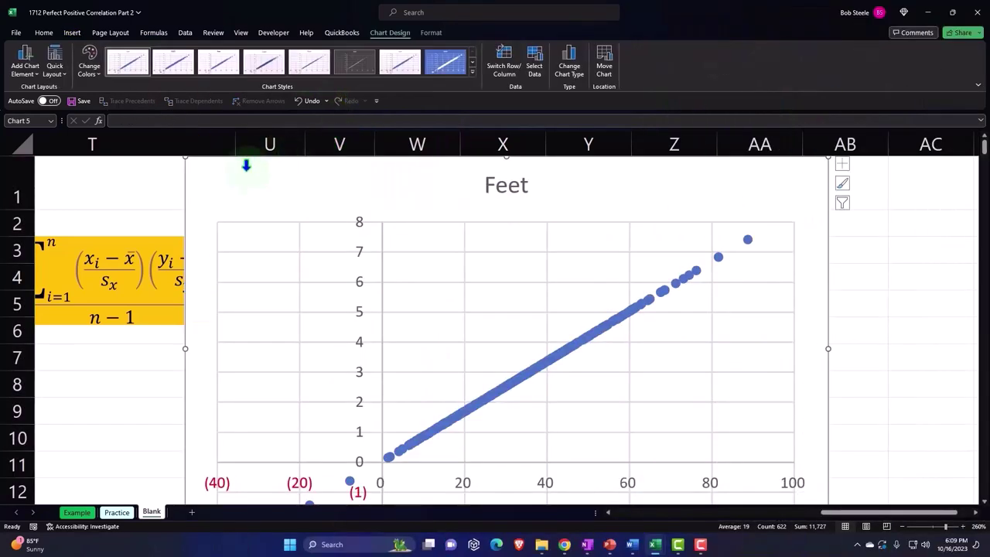
drag(245, 162, 434, 199)
Delete the new chart's Feet title and add axis titles
click(632, 221)
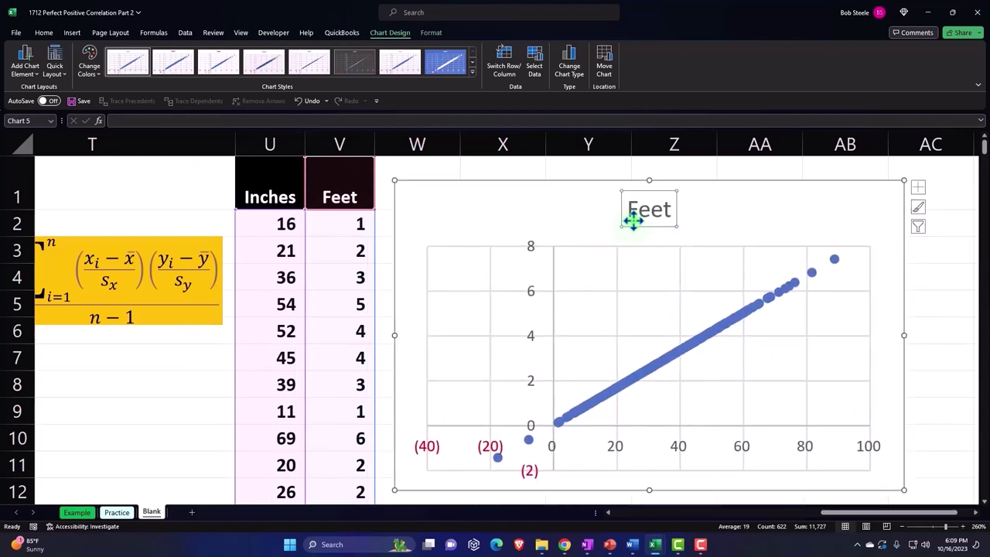
key(Delete)
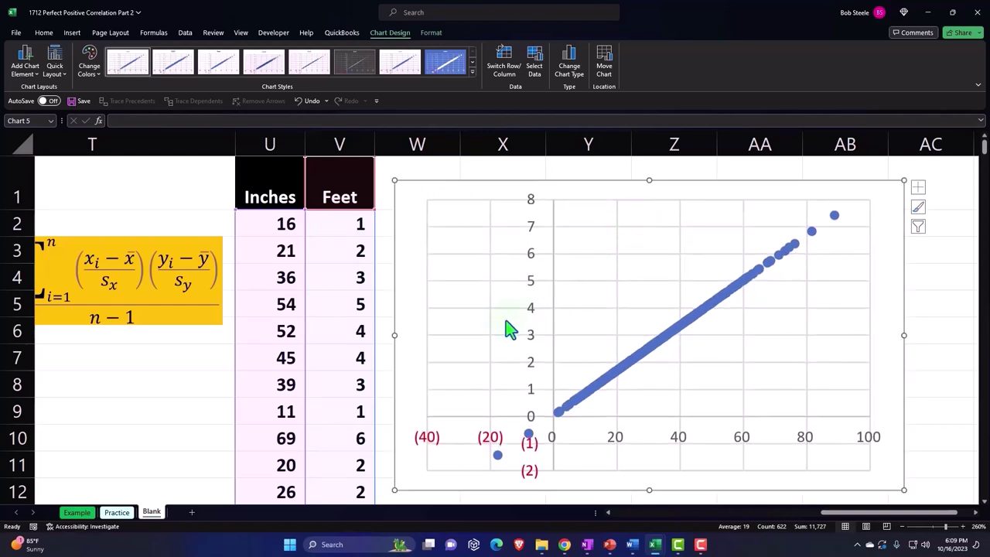
click(918, 187)
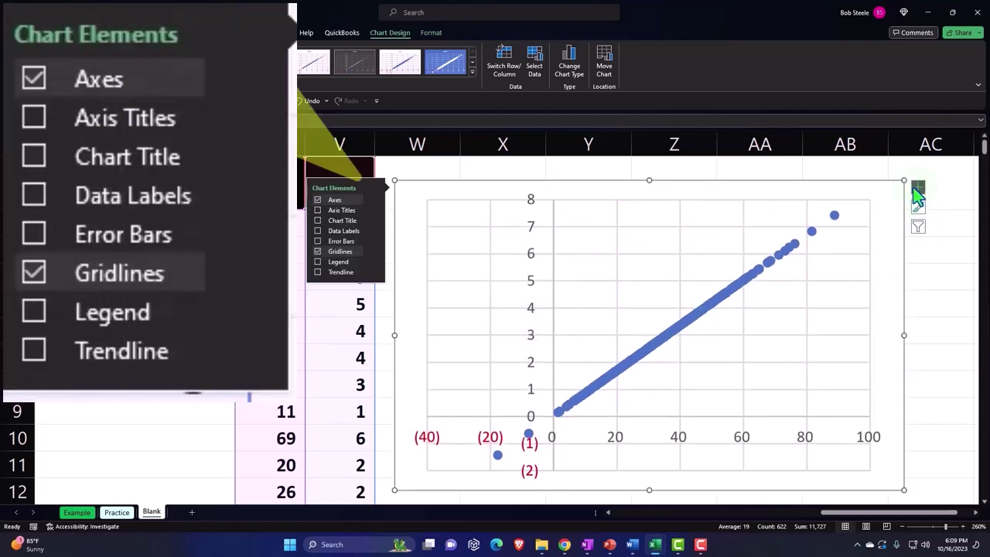
click(352, 210)
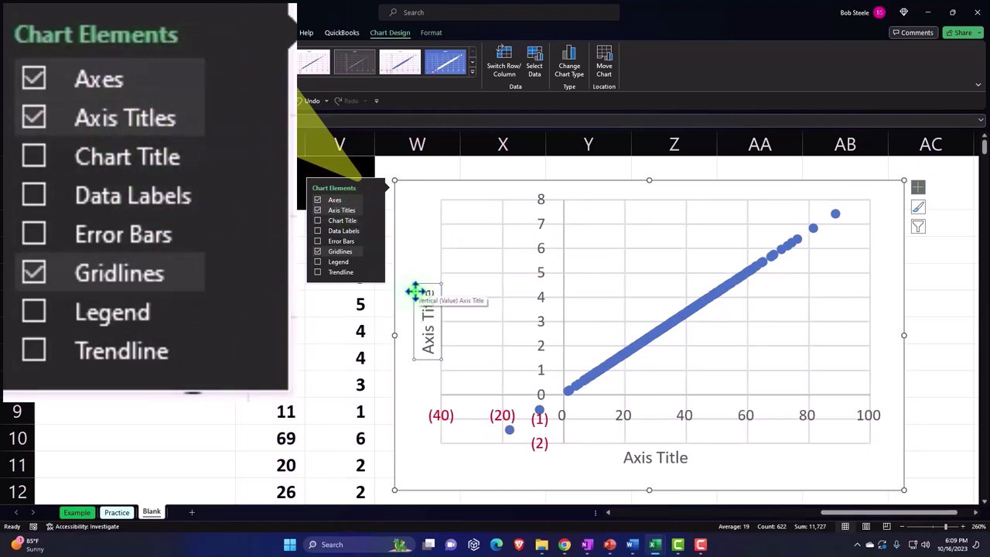
Link the horizontal axis title to the Feet header and the vertical to Inches
text(=)
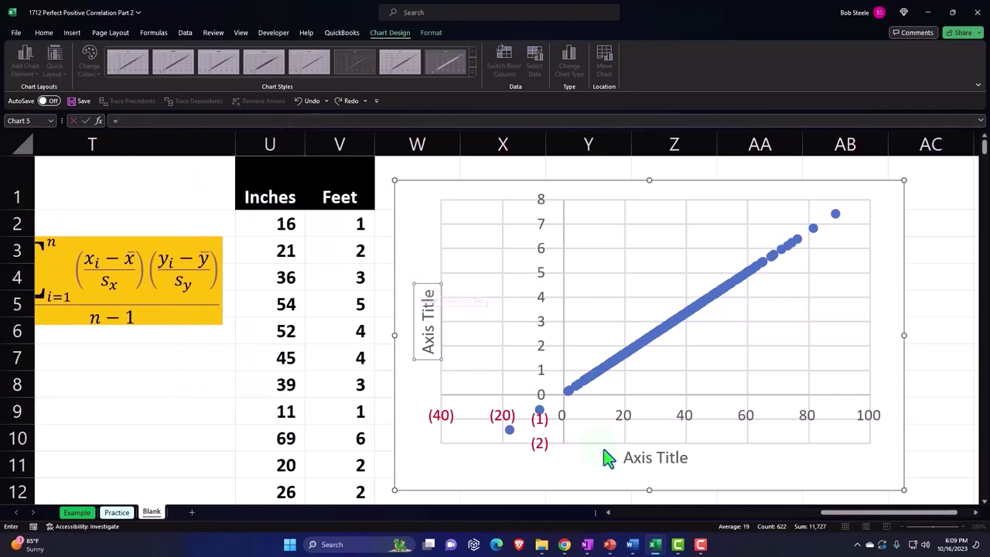
click(627, 463)
text(=)
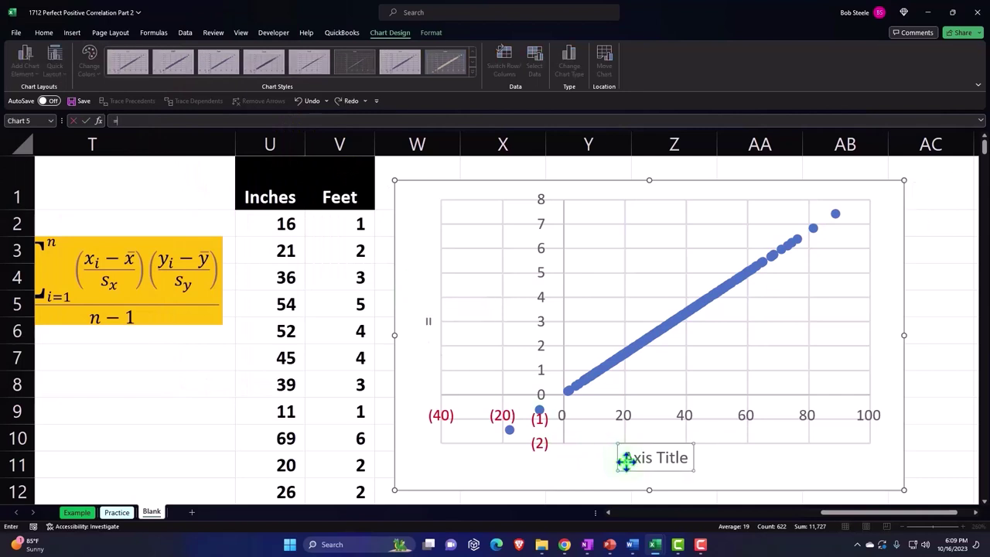
click(338, 195)
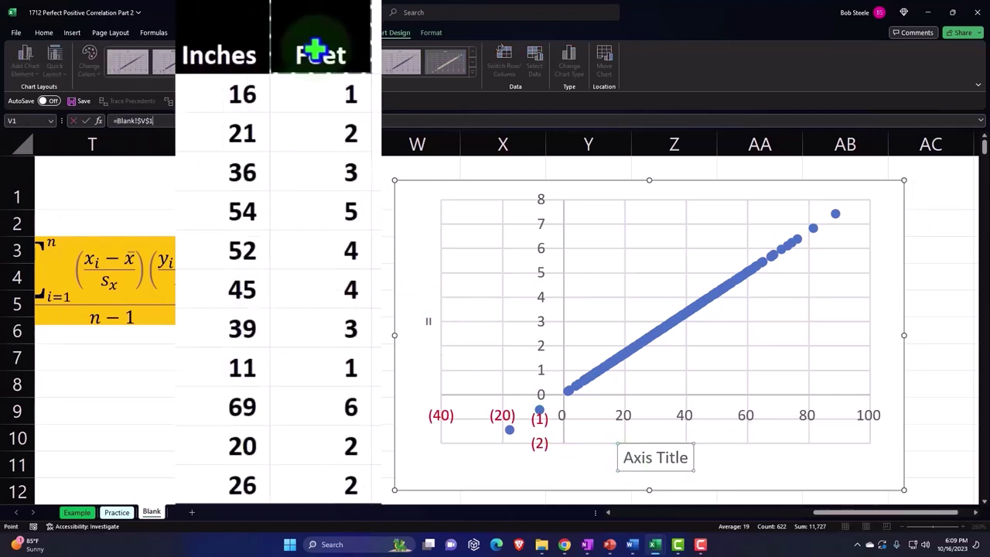
key(Return)
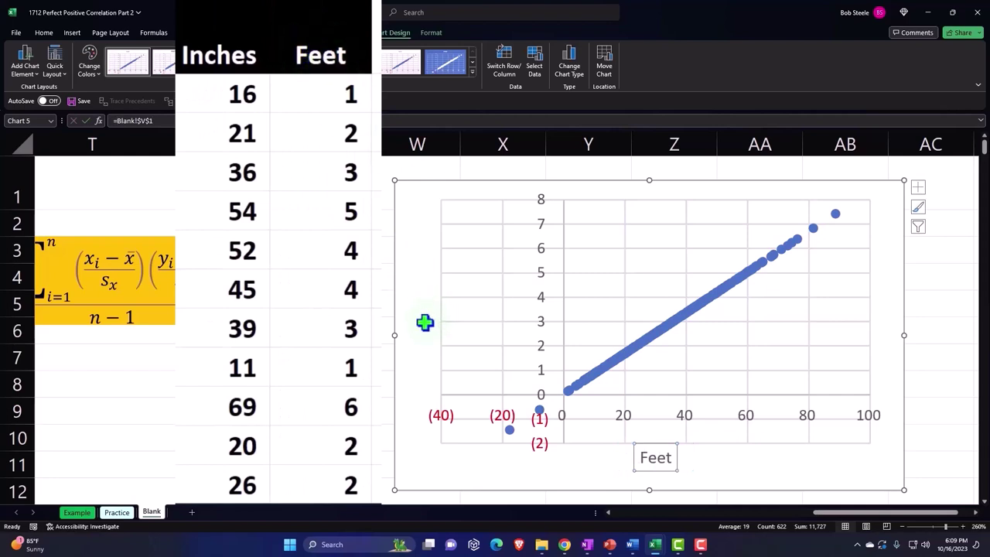
click(424, 321)
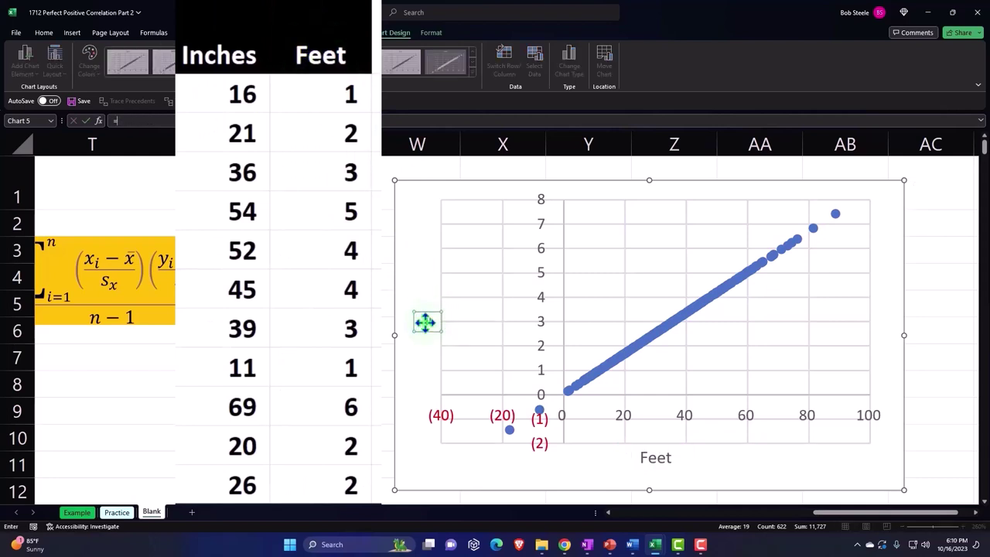
text(=)
click(218, 46)
key(Return)
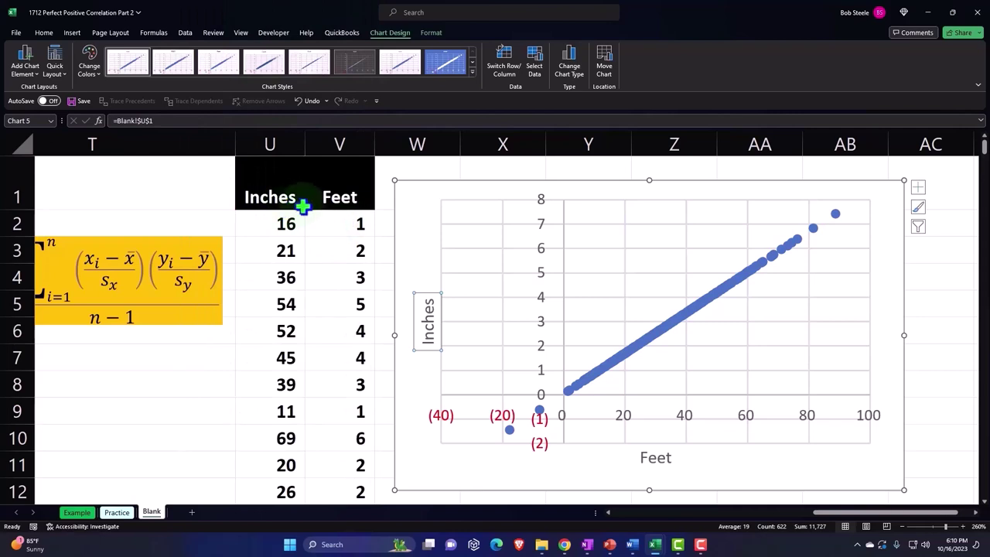
click(395, 205)
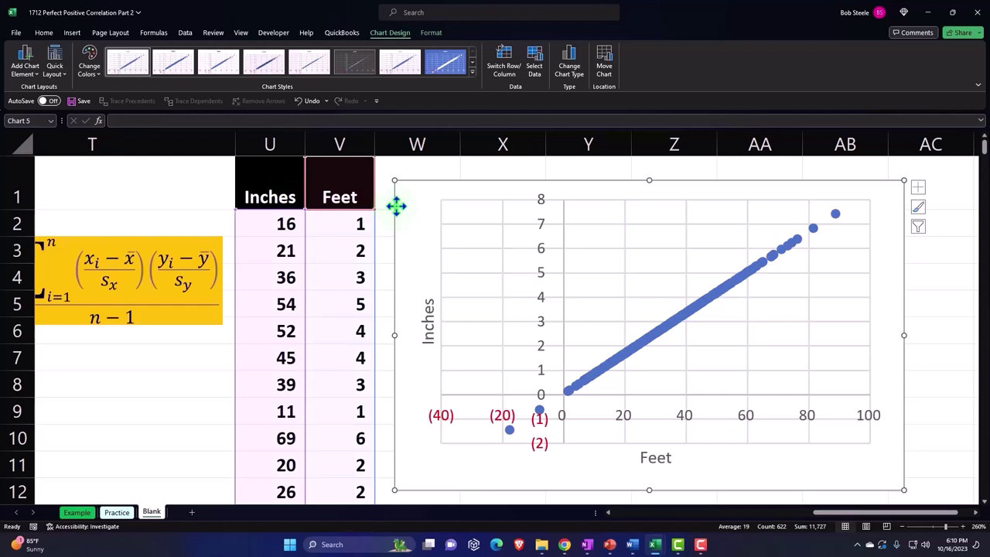